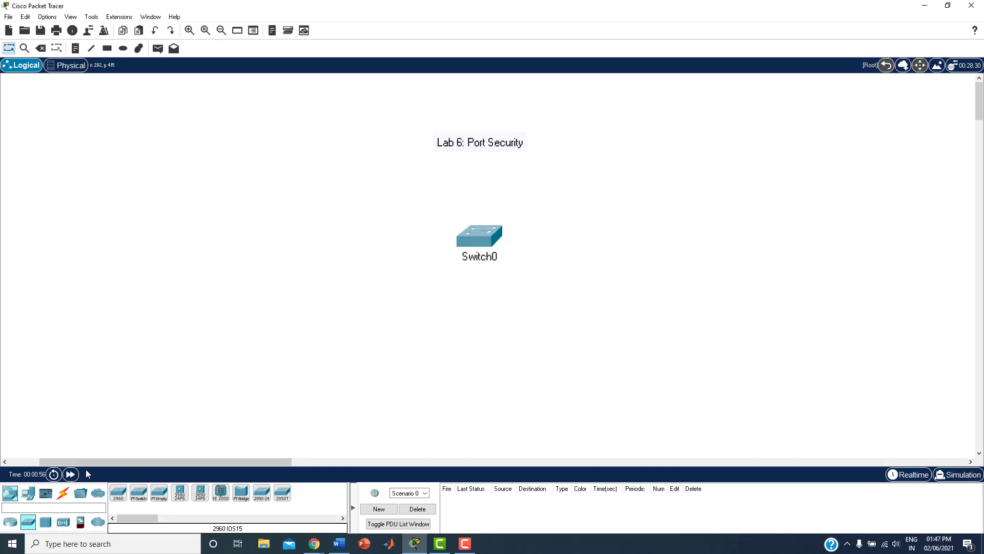
Place three PCs in the workspace, one on each side of Switch0 and a third below it
click(28, 492)
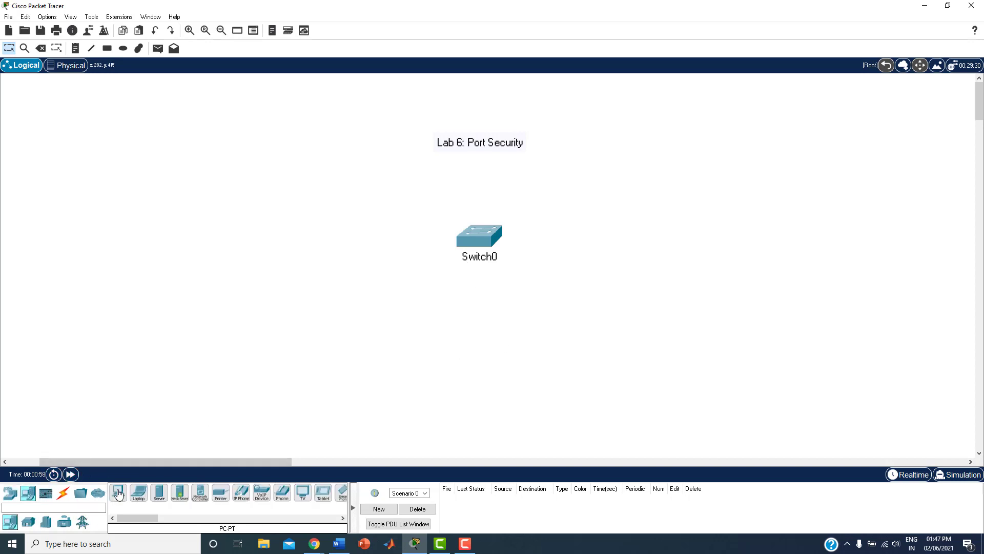
click(119, 492)
click(238, 256)
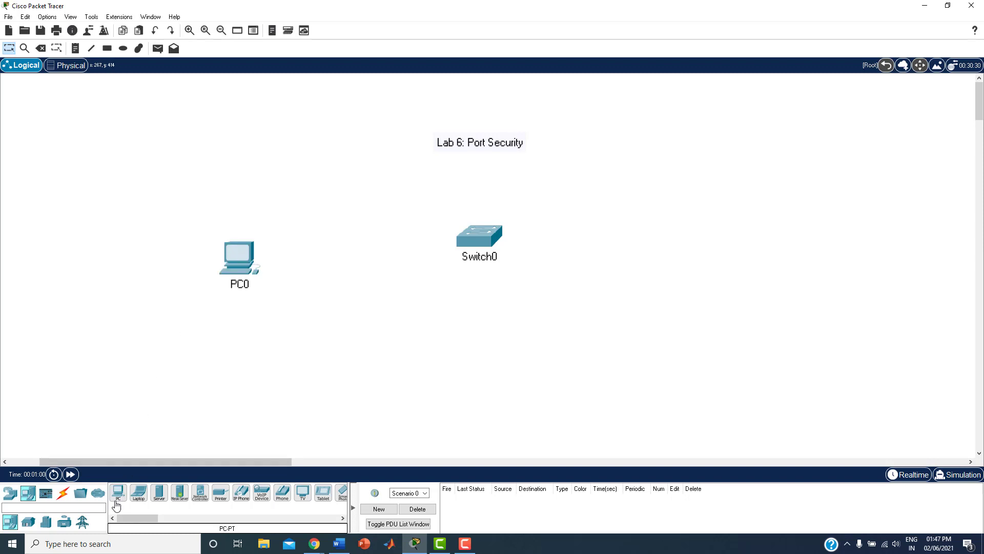
click(118, 493)
click(706, 245)
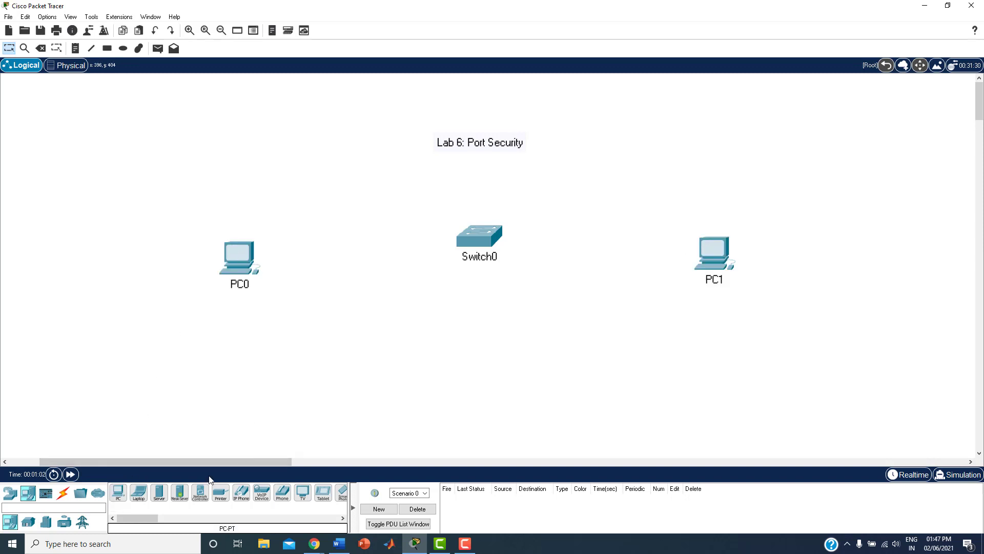
click(118, 493)
click(437, 404)
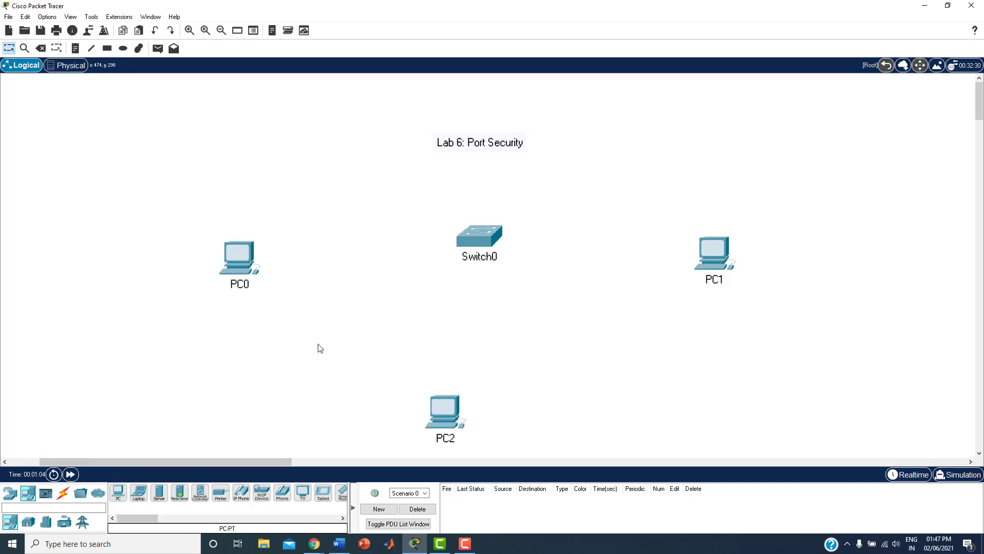
Align PC0 and PC1 level with Switch0 and move PC2 directly beneath the switch
drag(230, 257, 228, 234)
drag(717, 275, 719, 257)
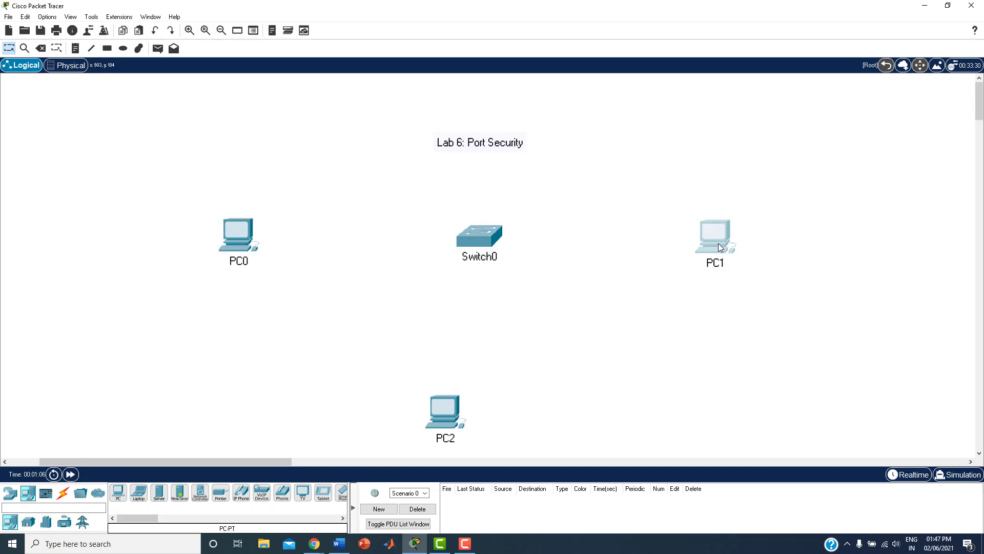
drag(448, 420, 472, 405)
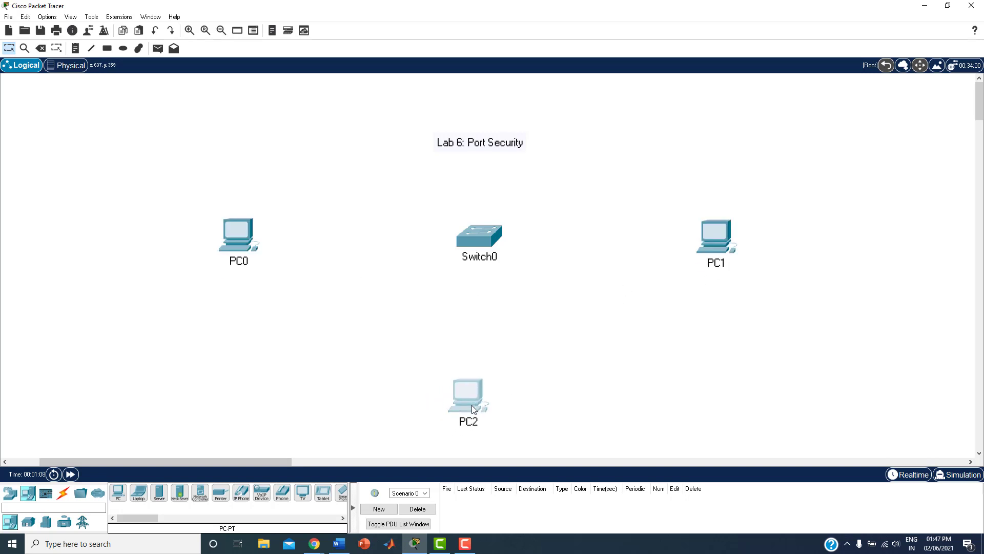
click(362, 408)
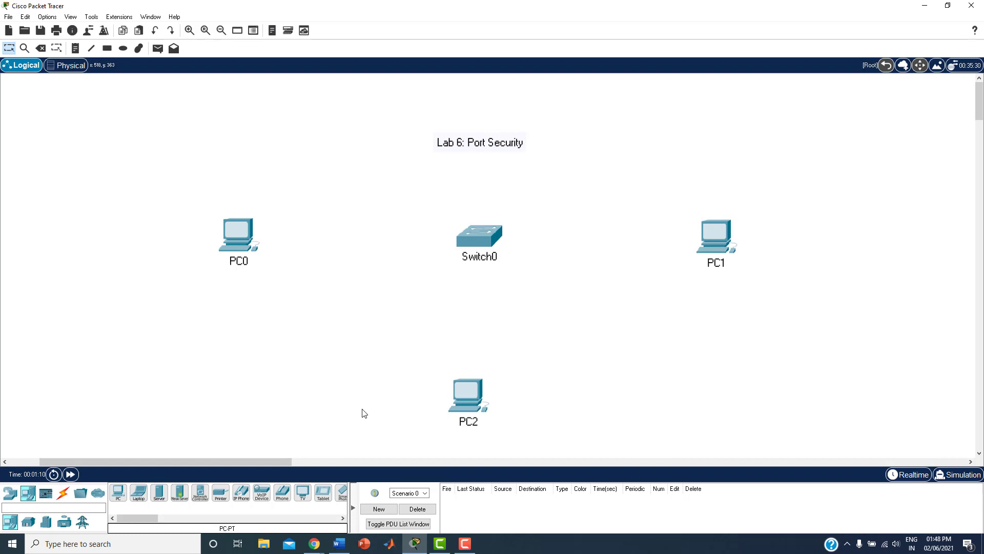
Cable PC0 and PC1 to Switch0 using the automatically chosen connection type
click(63, 493)
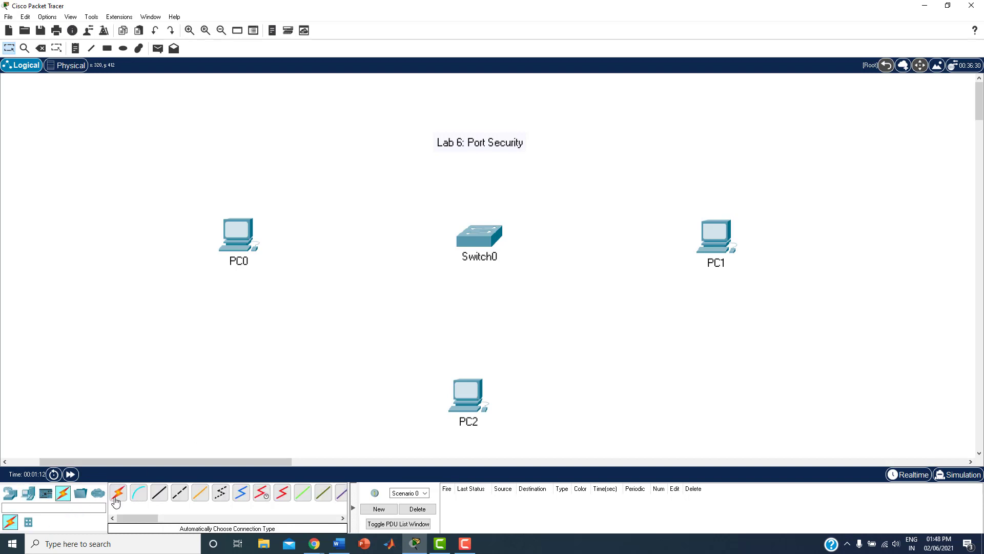
click(116, 502)
click(259, 243)
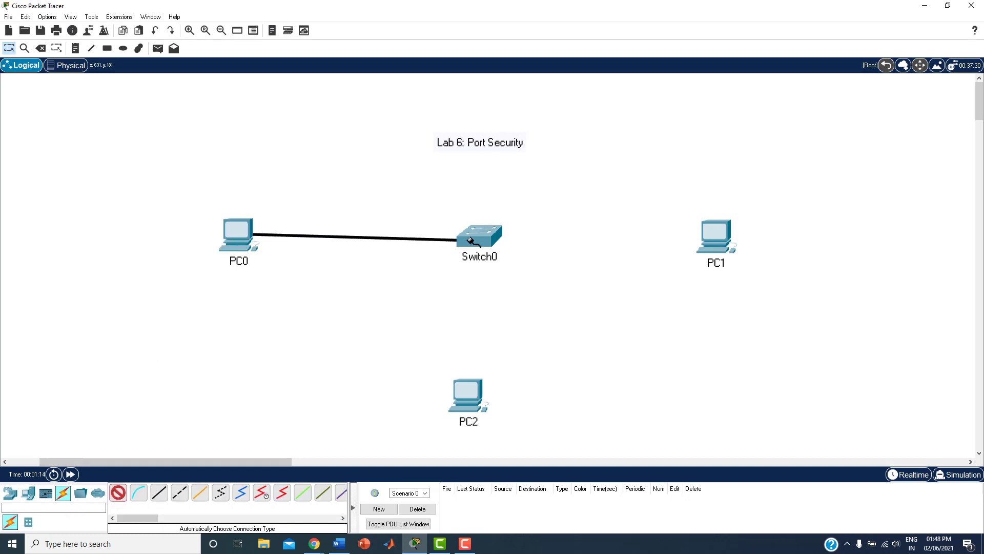
click(470, 240)
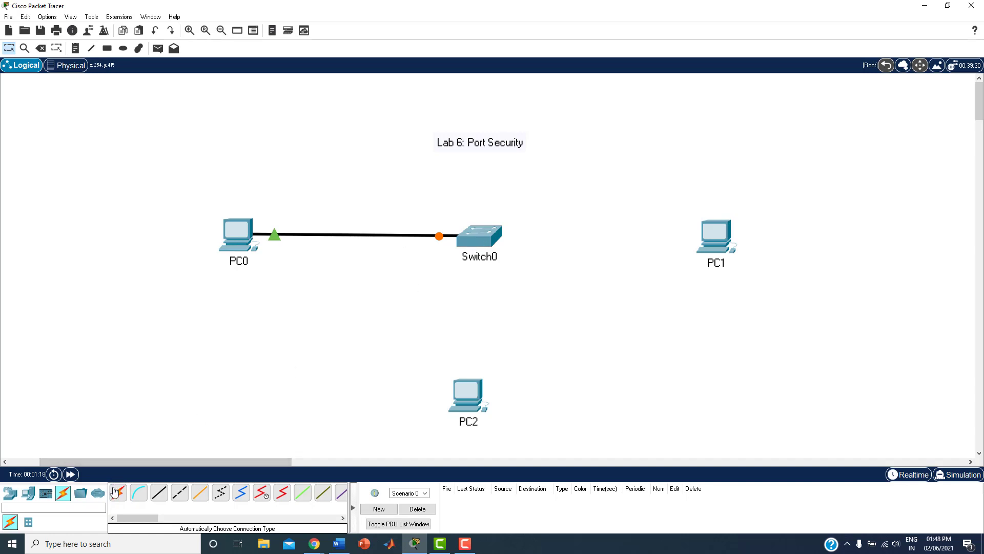
click(118, 492)
click(481, 240)
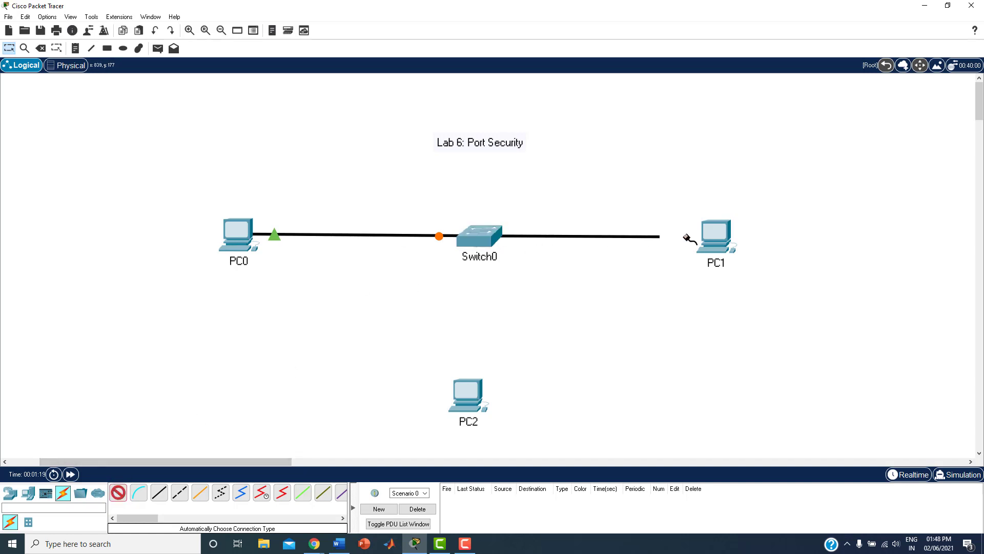
click(717, 235)
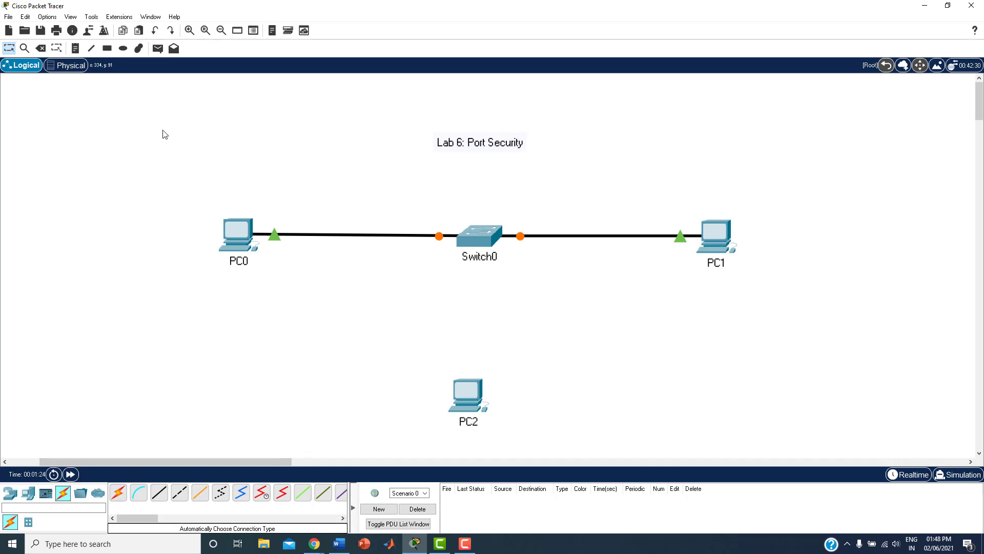
Add text notes with the addresses 192.168.10.1 under PC0, 192.168.10.2 under PC1 and 192.168.10.3 beside PC2
click(75, 48)
click(208, 272)
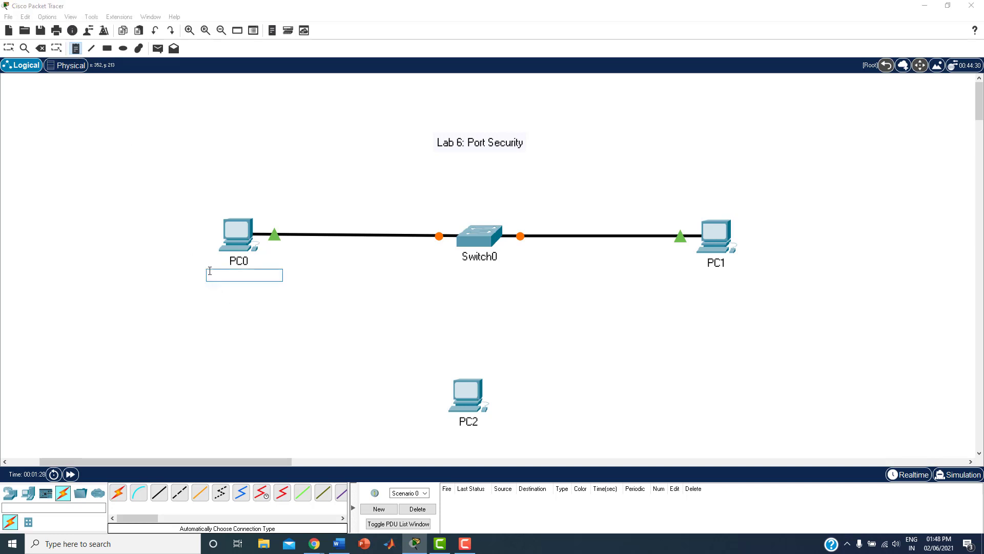
text(192.168.10.1)
click(706, 279)
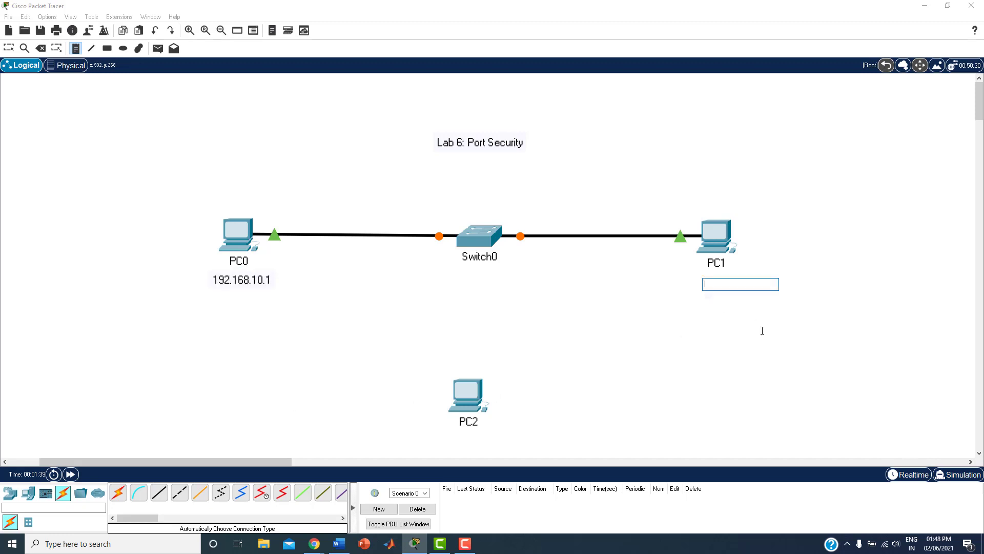
text(192.168.10.2)
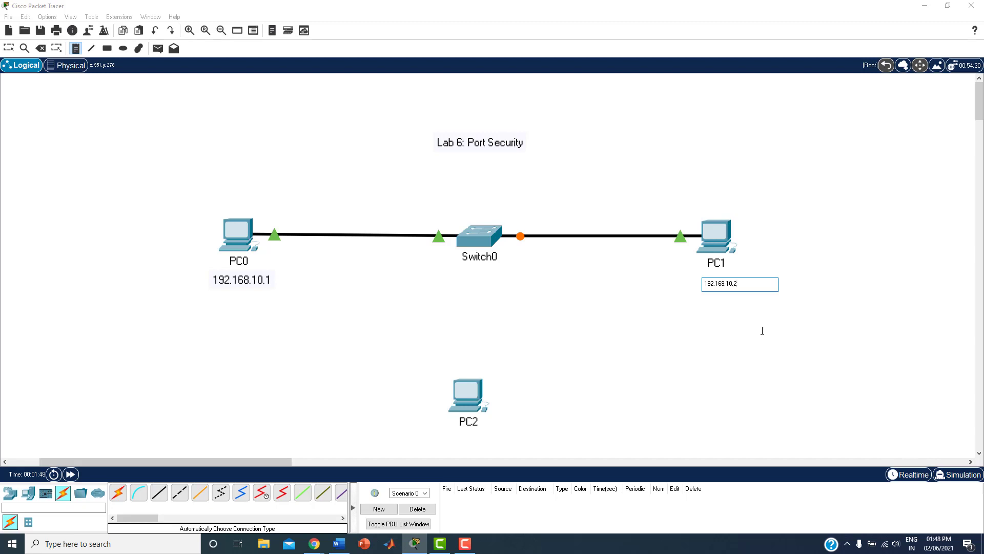
click(500, 402)
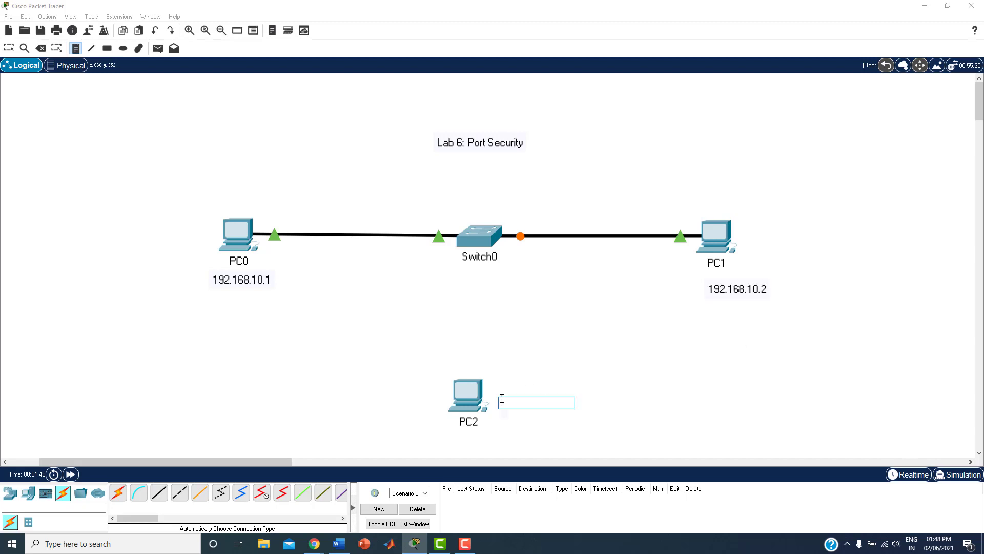
text(192.168.10.3)
click(346, 10)
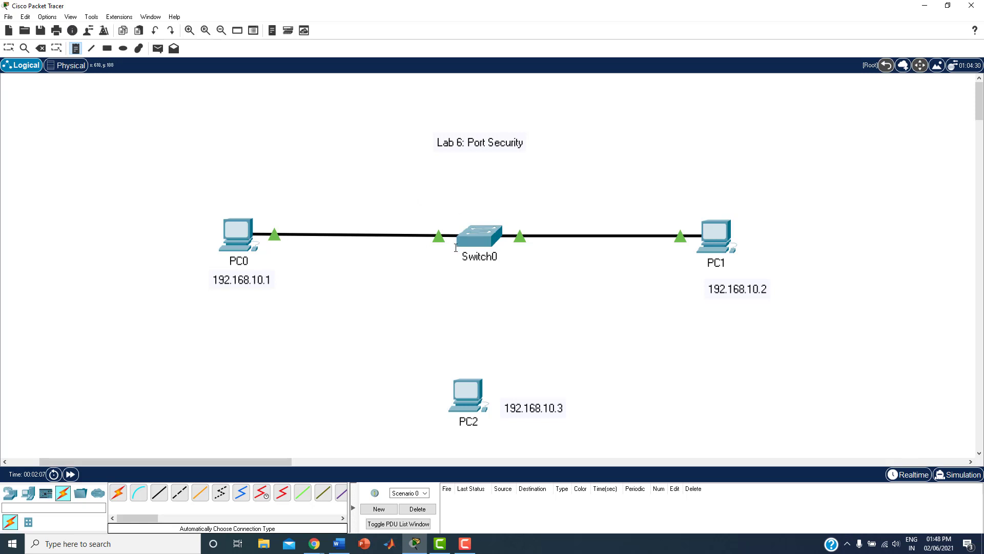
Draw an unfilled black-outlined ellipse around PC2 and its address note, and return to selection mode
mouse_move(456, 248)
mouse_move(717, 248)
click(108, 50)
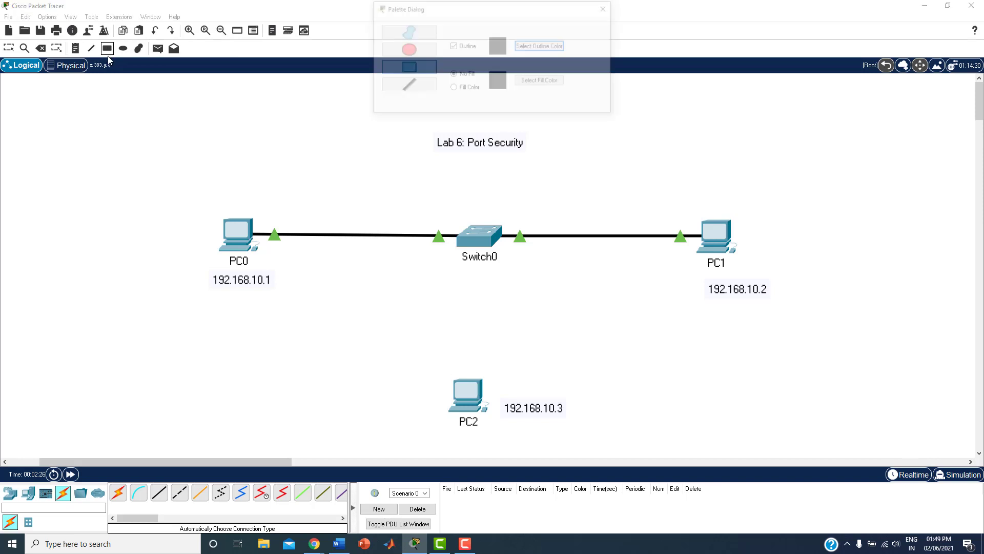
click(399, 54)
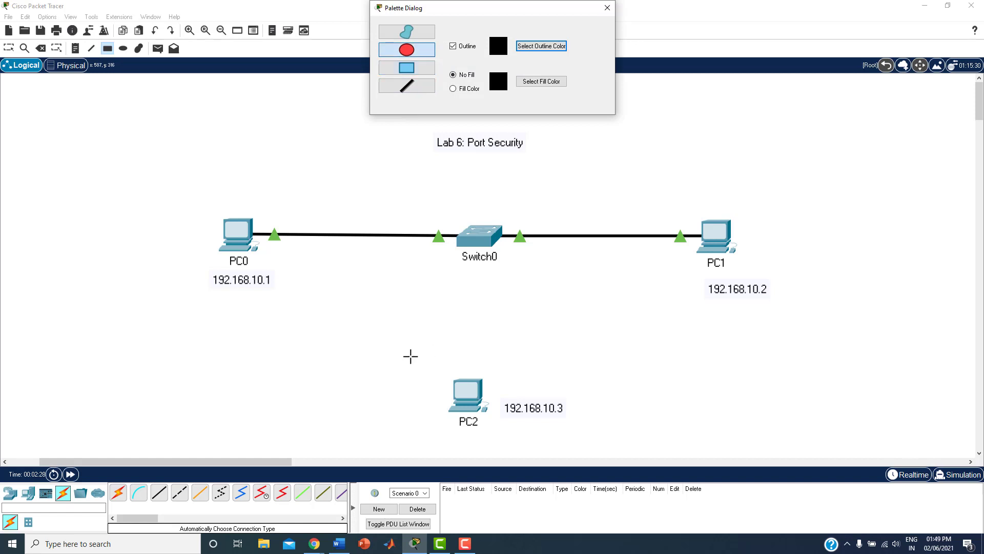
drag(400, 352, 598, 450)
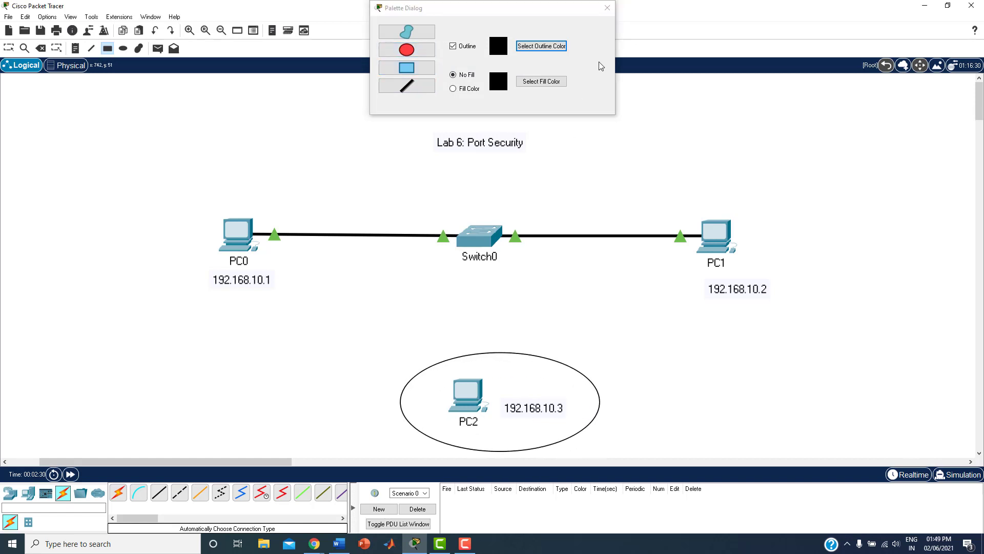
click(606, 7)
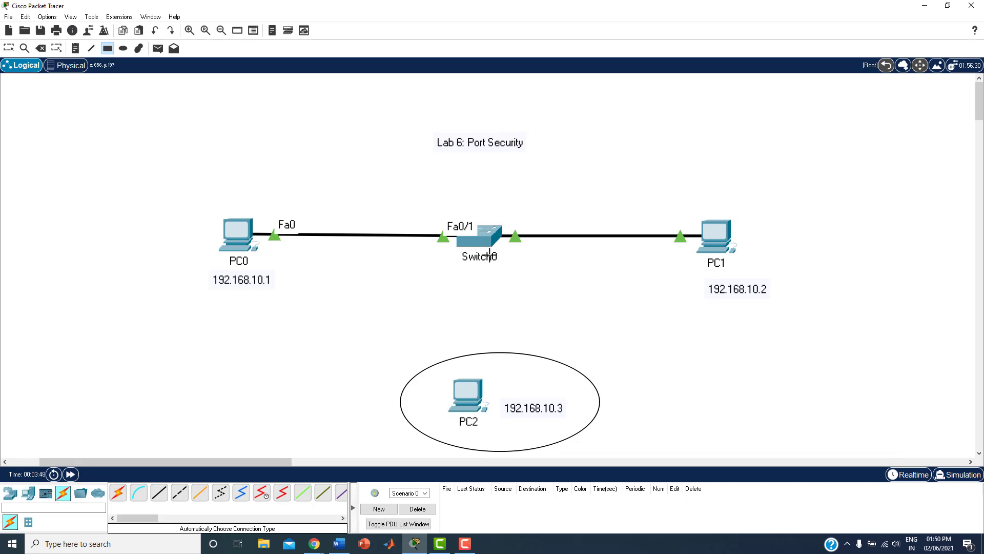
mouse_move(475, 263)
mouse_move(703, 251)
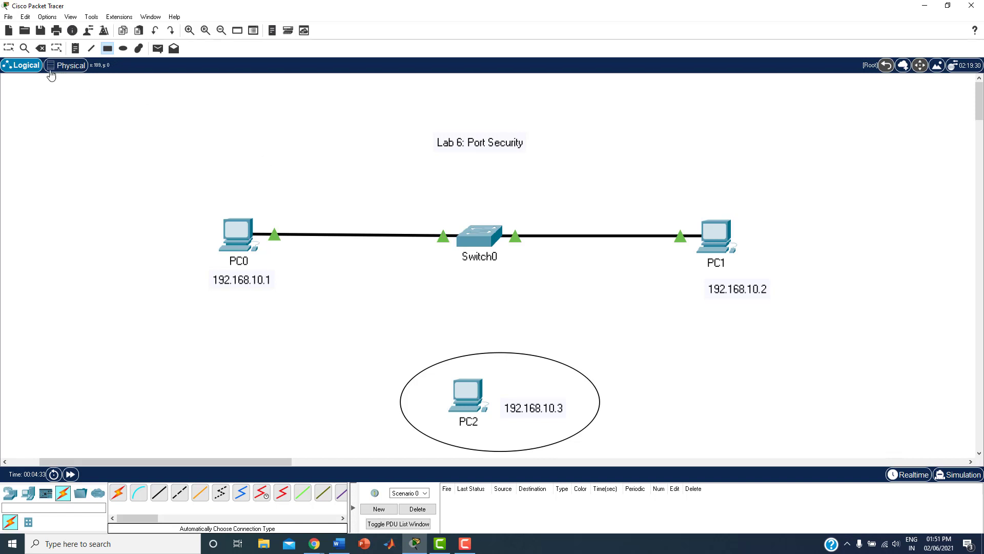
click(8, 48)
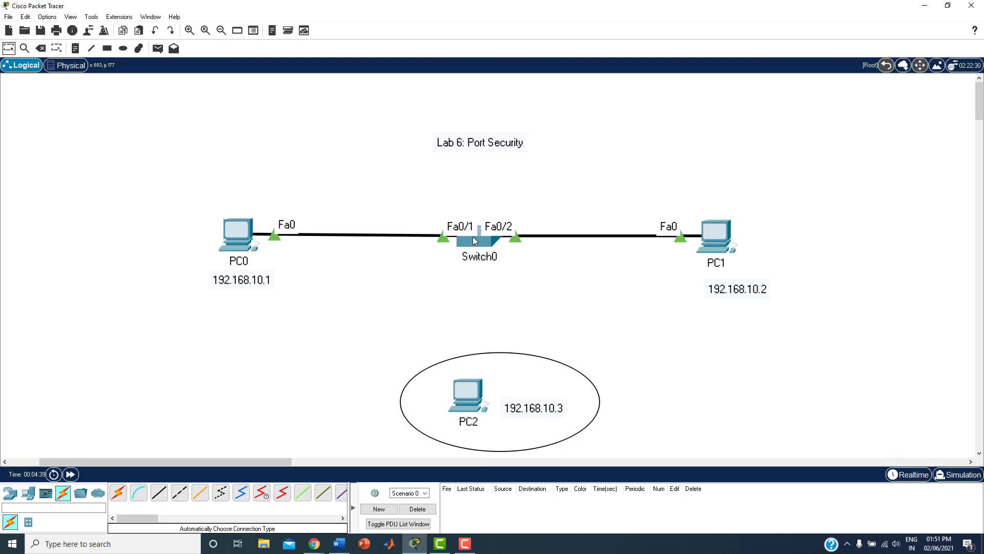
Assign PC0 the static IPv4 address 192.168.10.1 with subnet mask 255.255.255.0, leaving the default gateway as it is
mouse_move(478, 241)
mouse_move(454, 409)
click(232, 232)
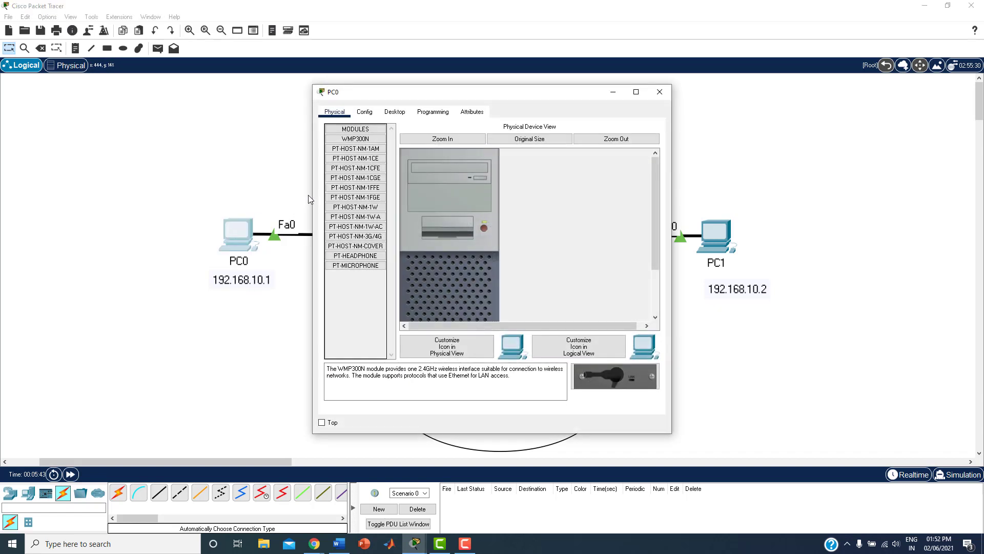
click(392, 113)
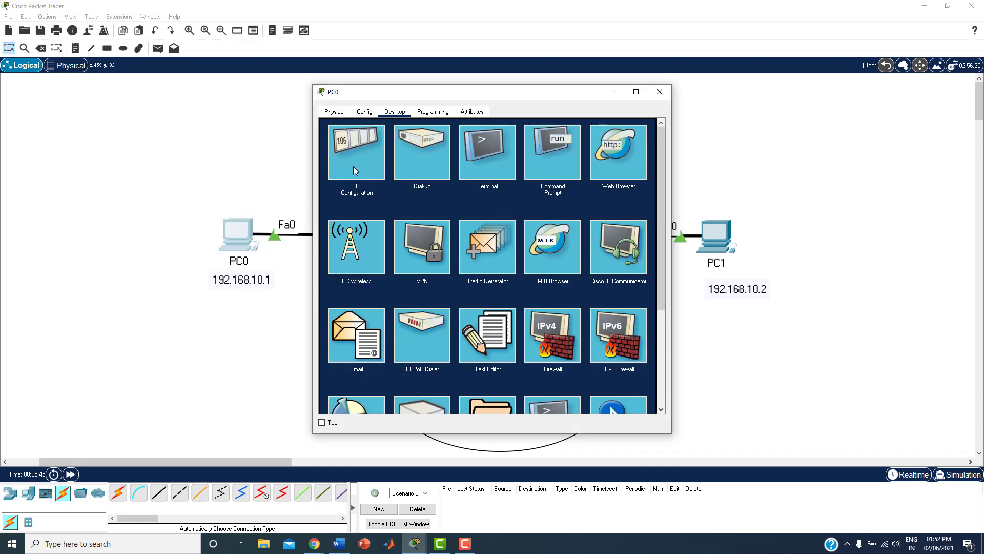
click(353, 166)
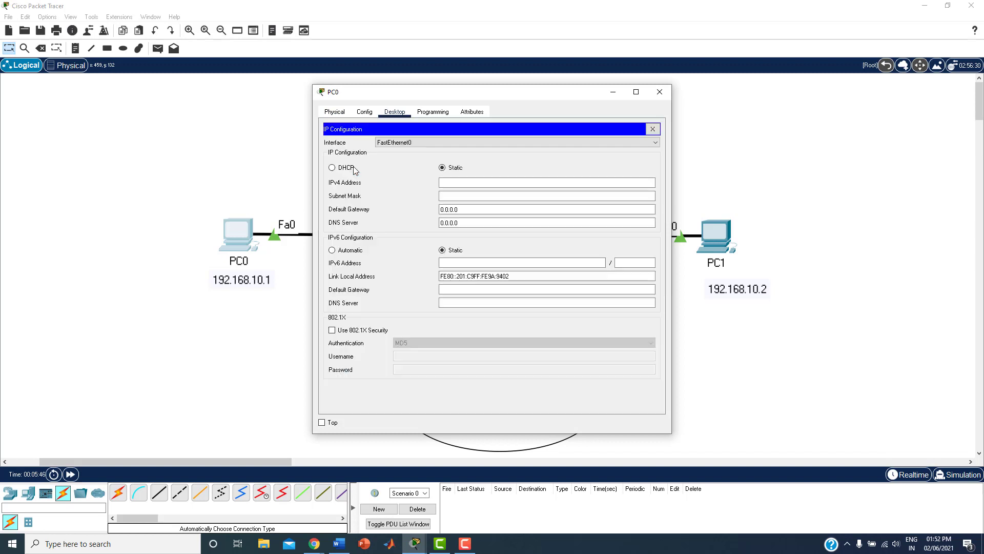
click(473, 182)
text(19)
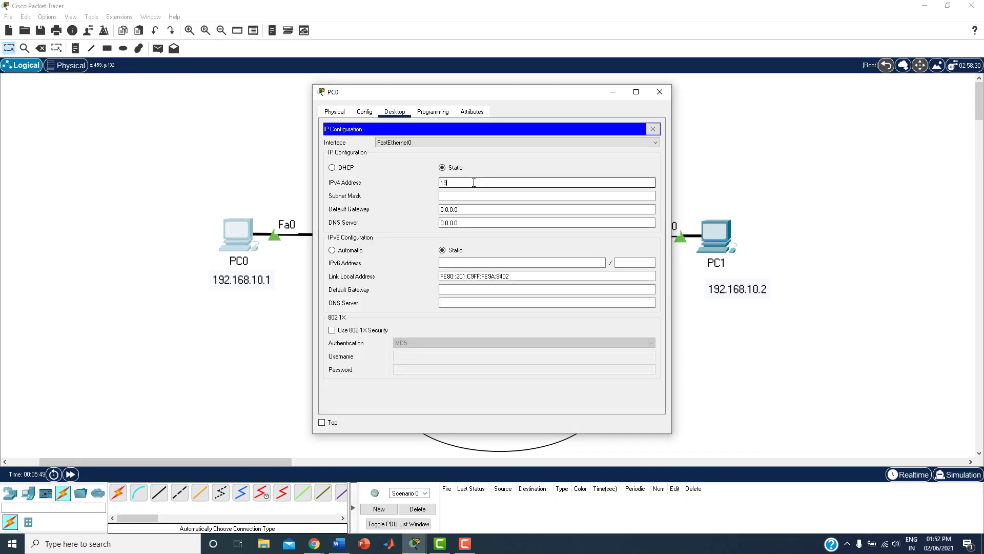
text(2.168.10.1)
click(477, 196)
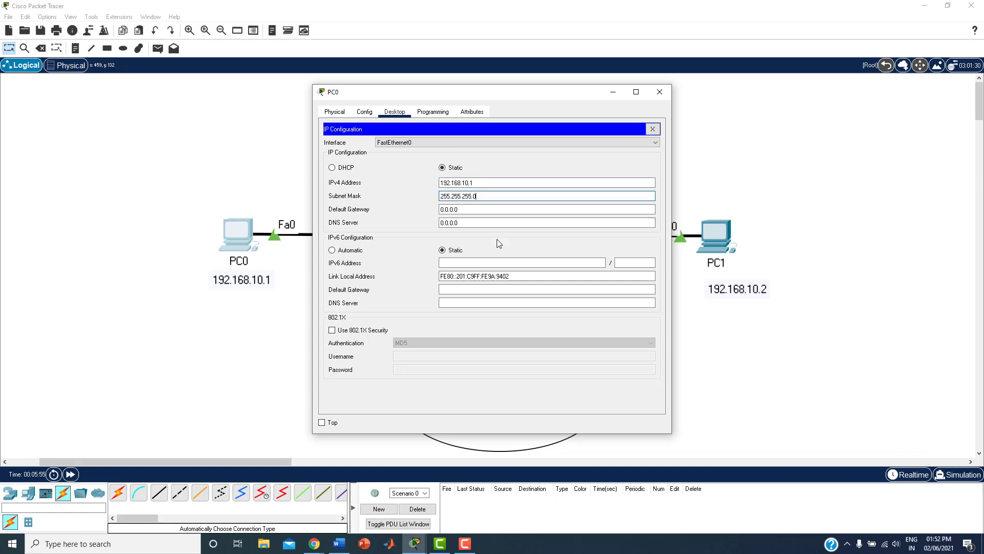
key(Tab)
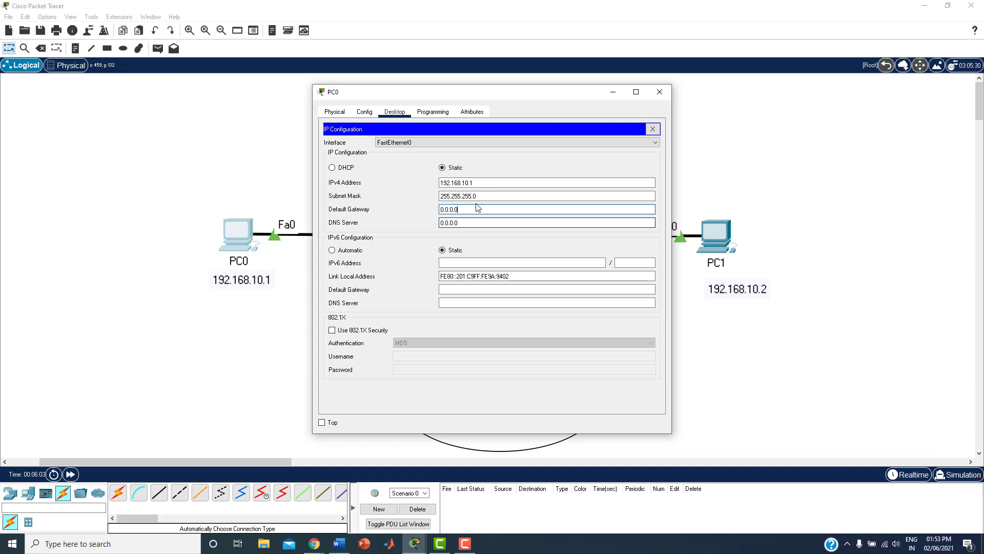
drag(459, 210, 368, 220)
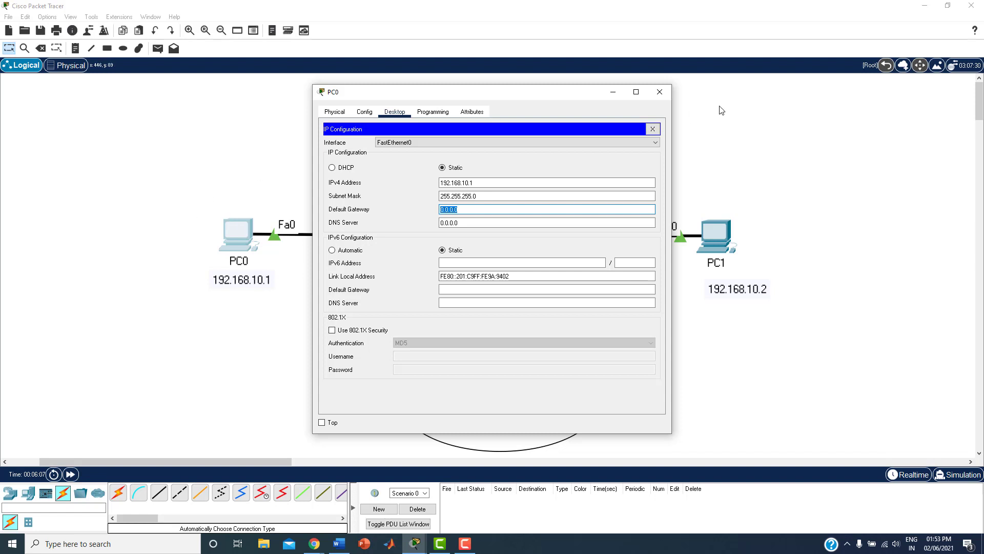
click(668, 93)
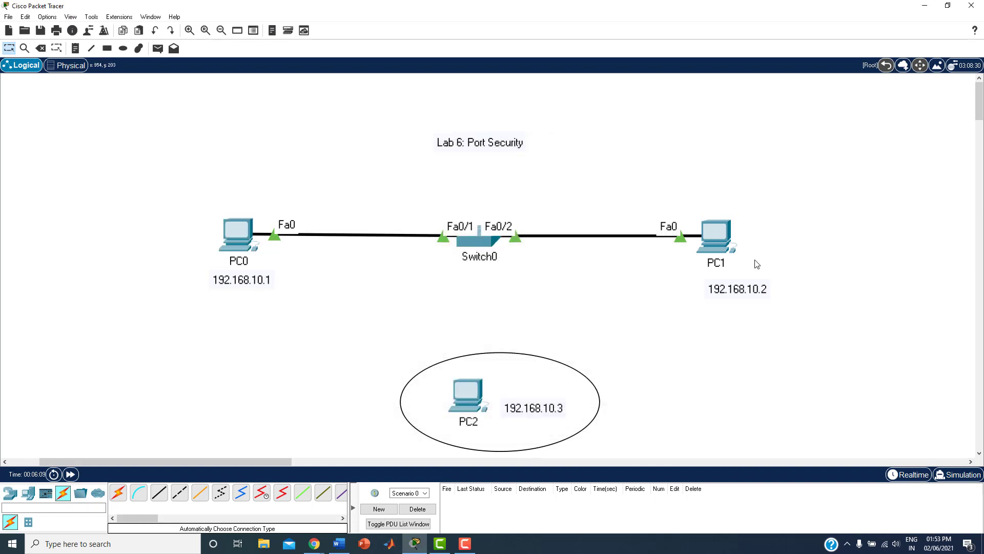
Assign PC1 the static IPv4 address 192.168.10.2 with subnet mask 255.255.255.0, and close its configuration window
mouse_move(721, 237)
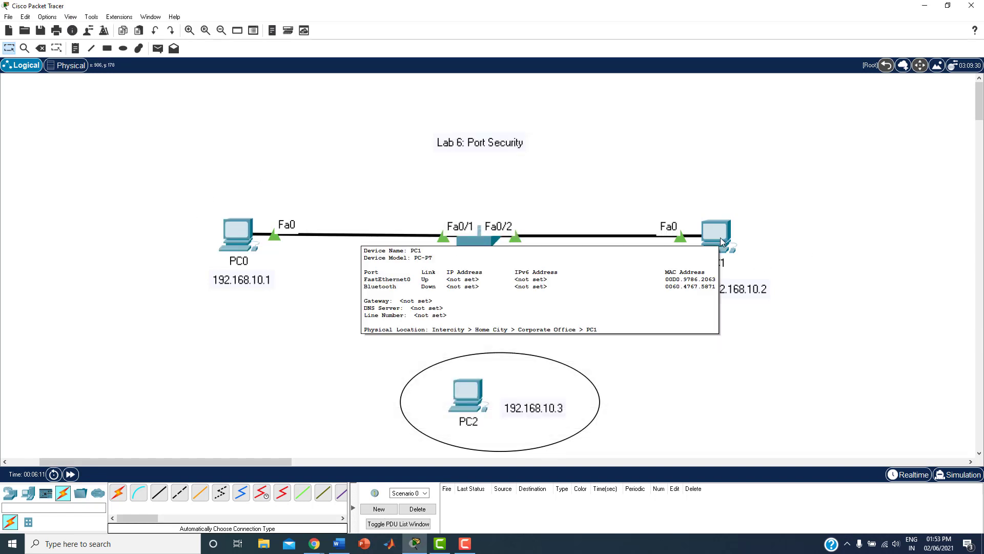
click(716, 242)
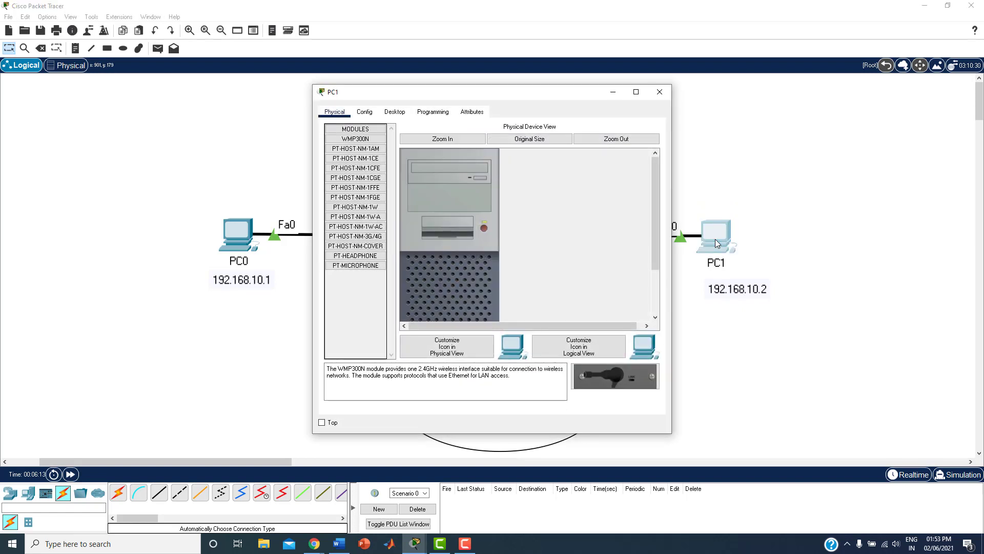
click(395, 112)
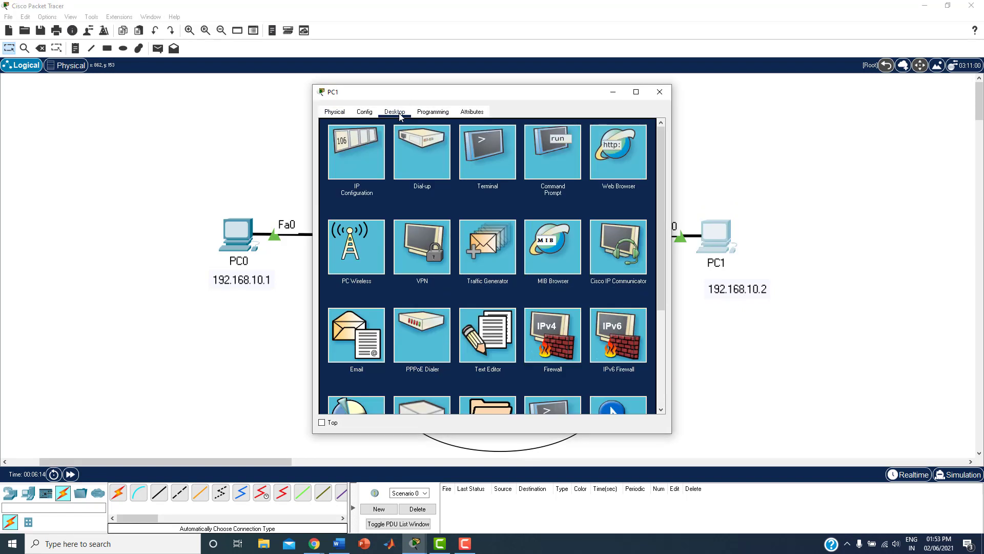
click(357, 158)
click(523, 183)
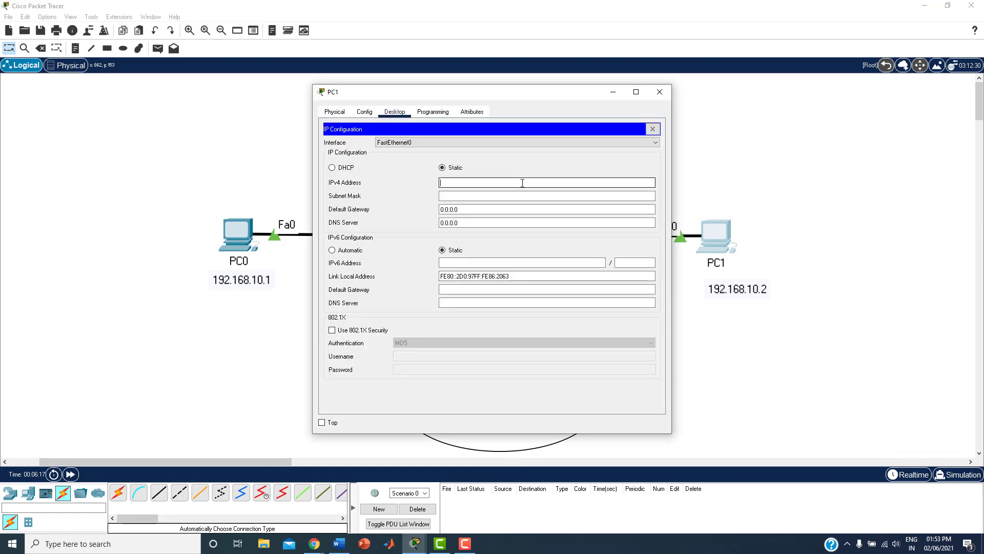
text(192.168.10.2)
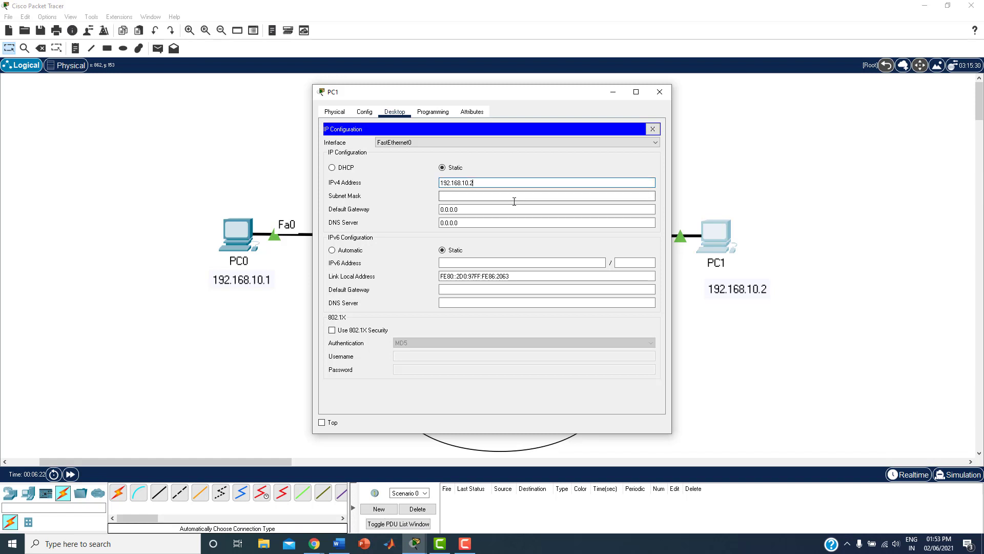
click(506, 195)
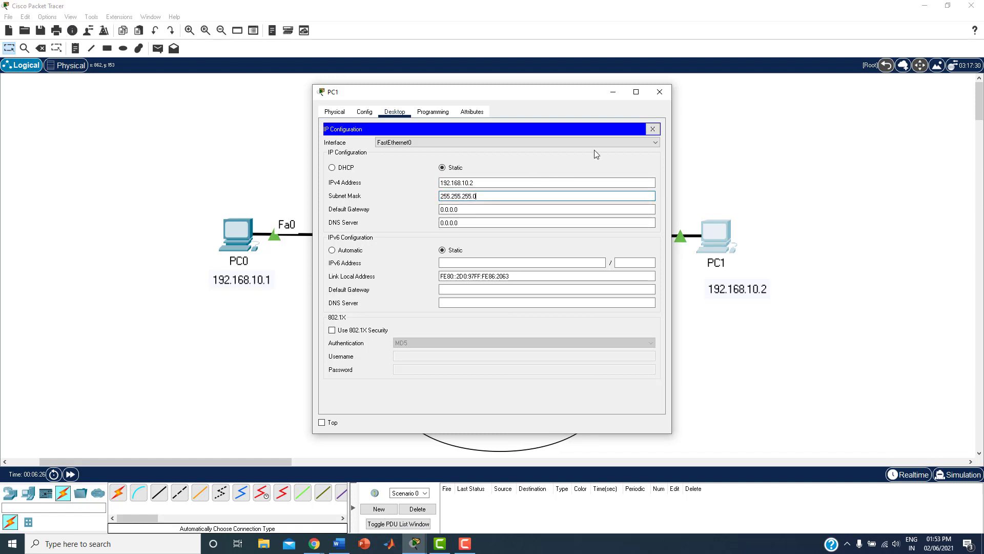
click(660, 92)
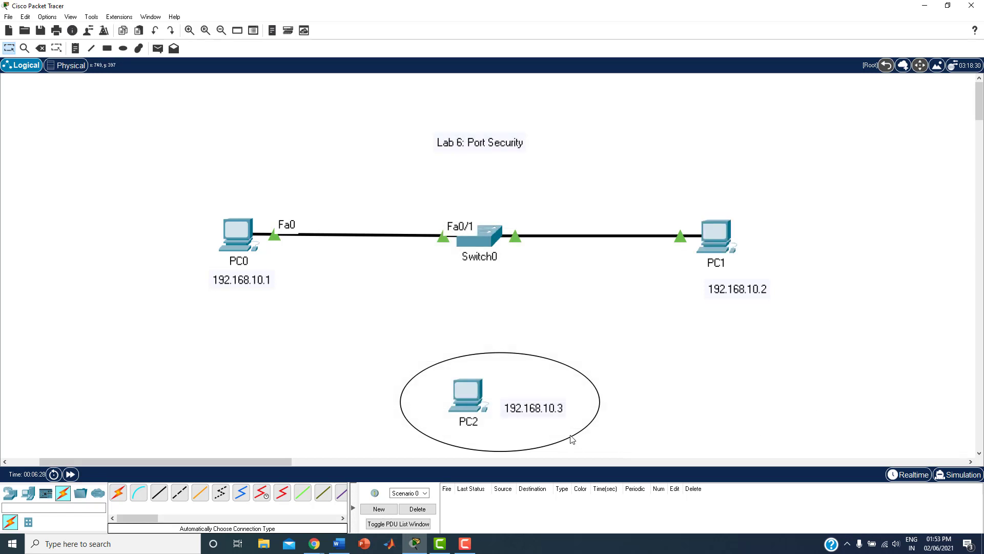
Assign PC2 the static IPv4 address 192.168.10.3 with subnet mask 255.255.255.0, and close its configuration window
click(475, 396)
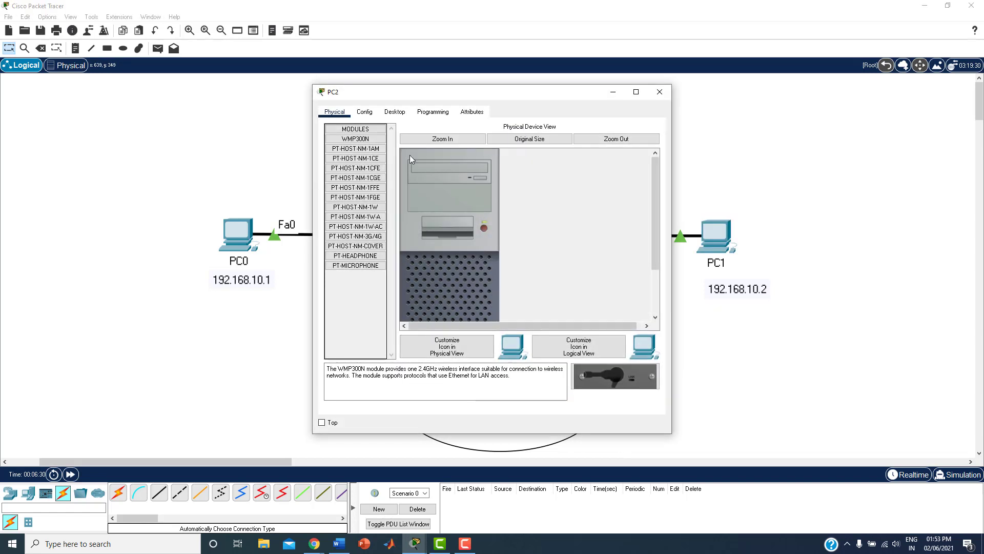
click(395, 111)
click(365, 157)
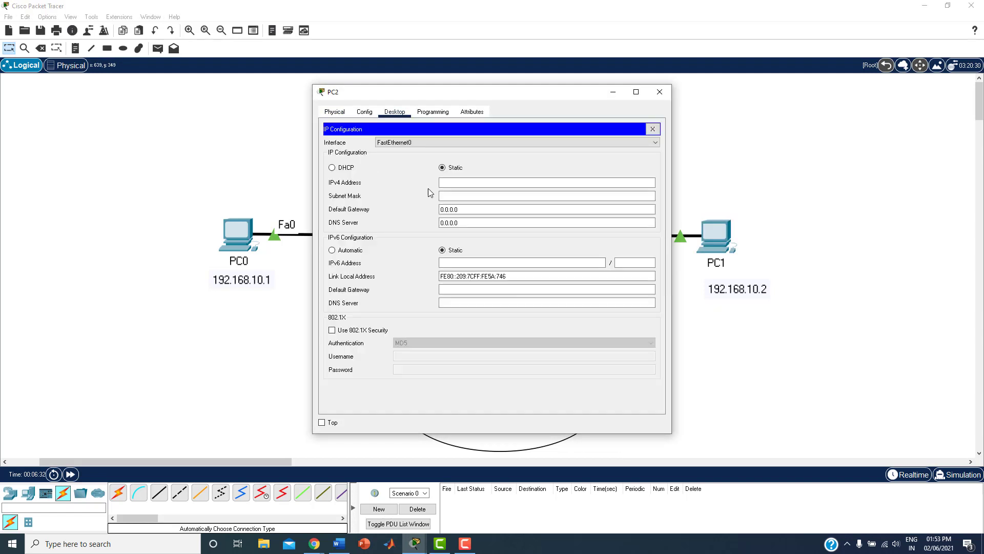
click(461, 183)
drag(463, 97, 201, 103)
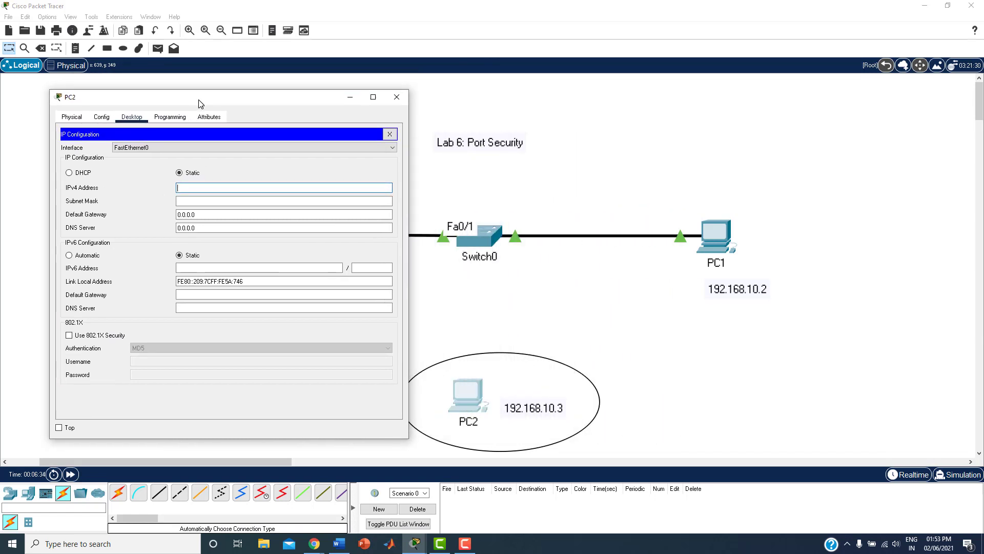
click(225, 187)
text(192.168)
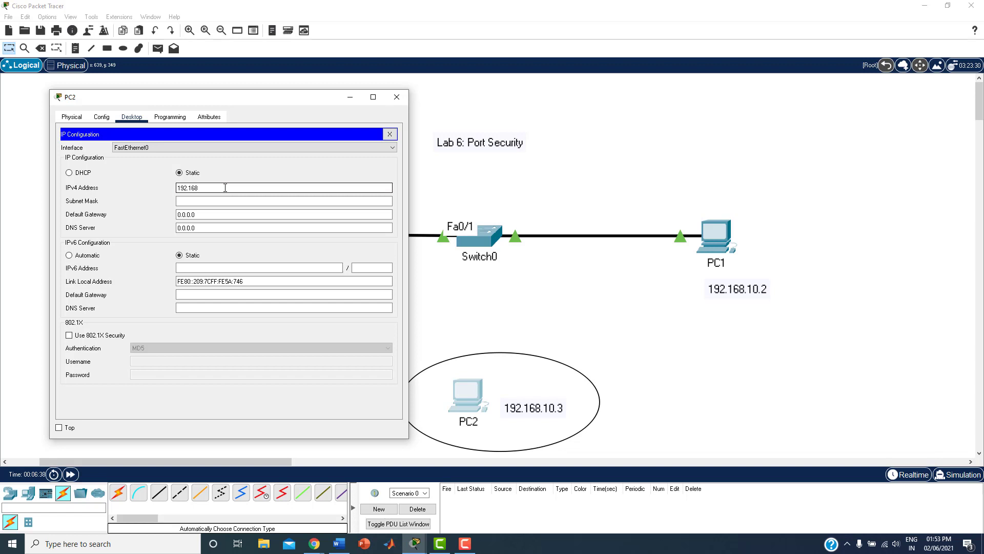
text(.10.3)
click(244, 201)
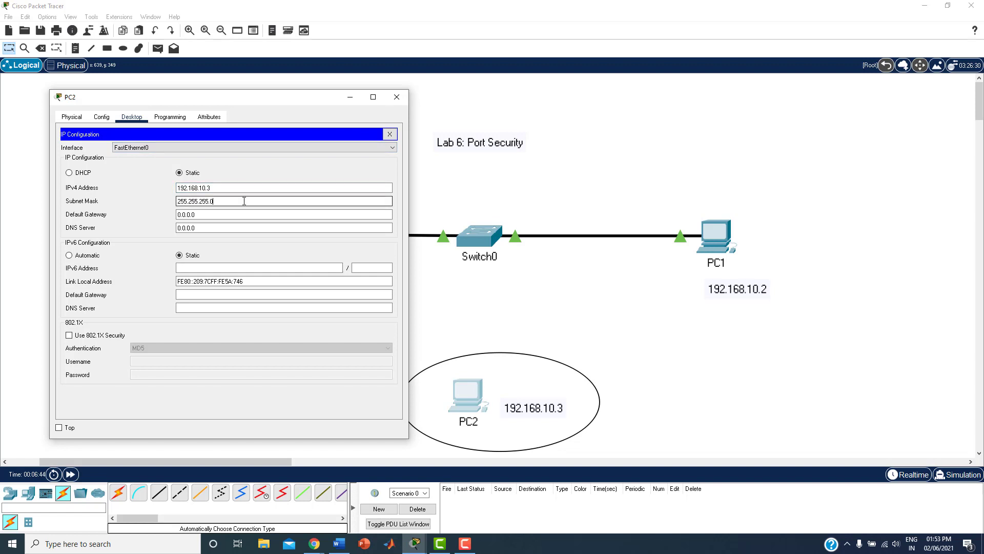
click(397, 97)
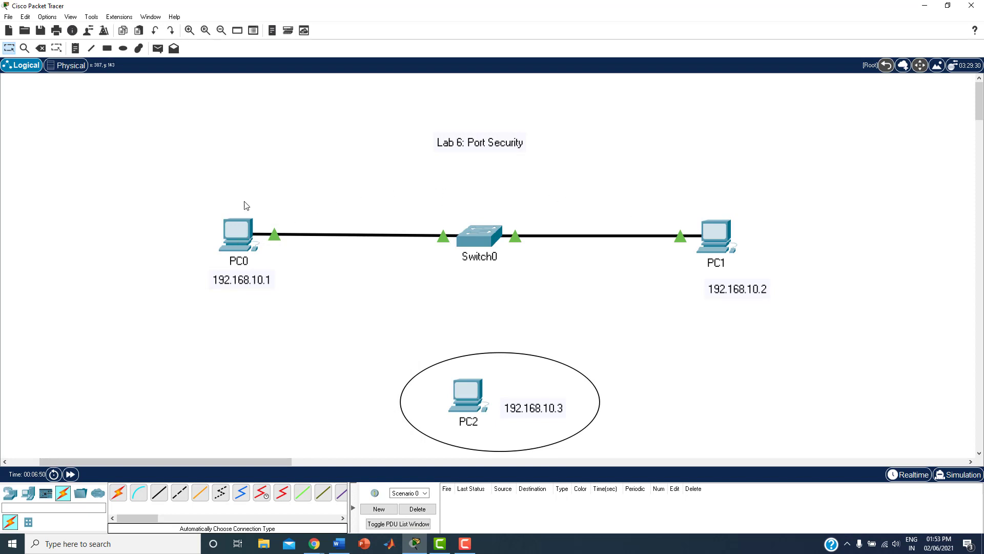
Test connectivity from PC0 to PC1 by running ping 192.168.10.2 in PC0's Command Prompt, and close the PC0 window
click(226, 224)
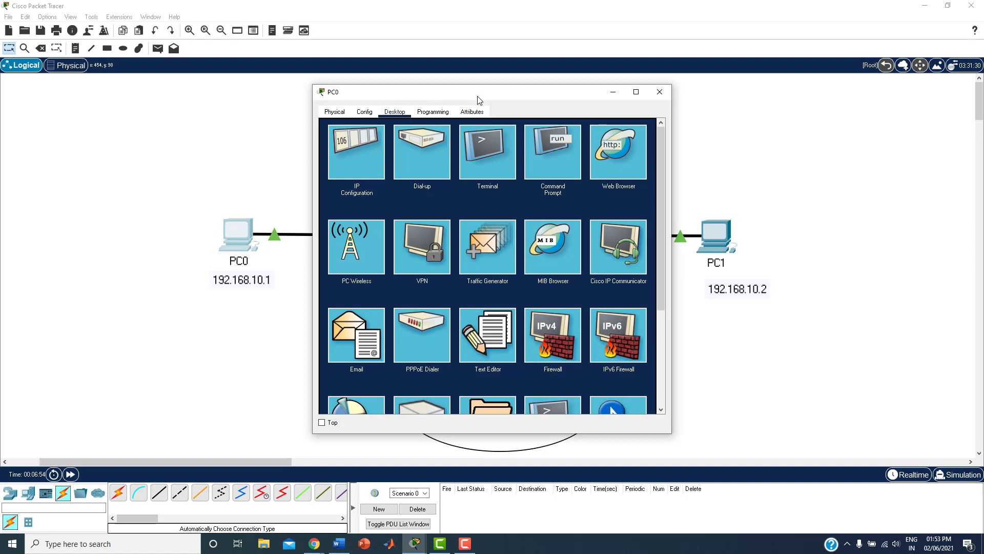
drag(478, 98, 180, 103)
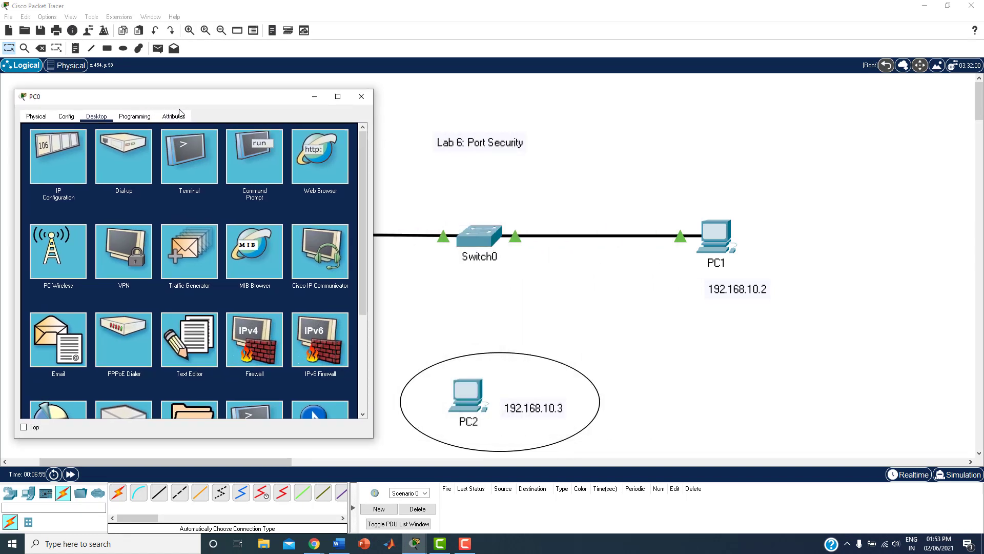
click(243, 165)
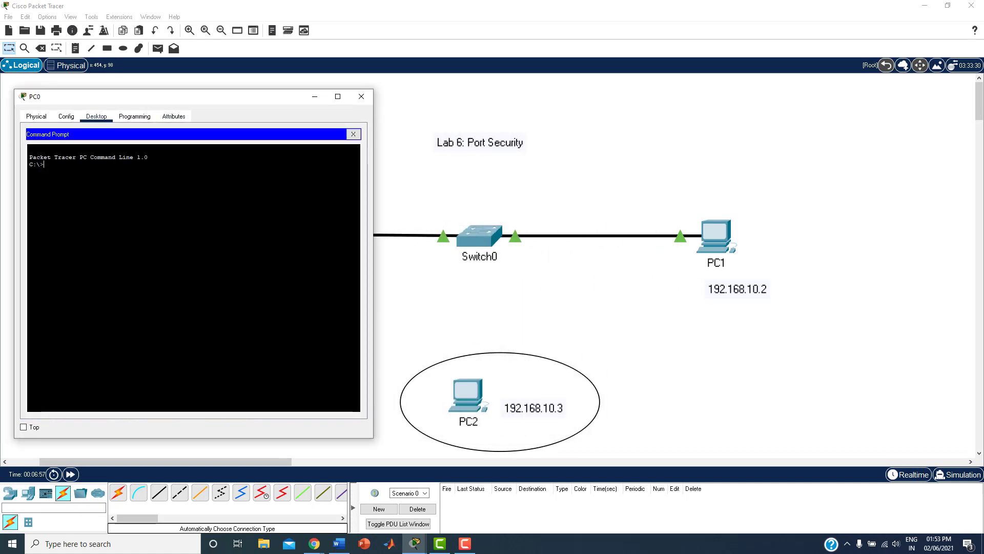
text(ping 192.168.10.2)
key(Return)
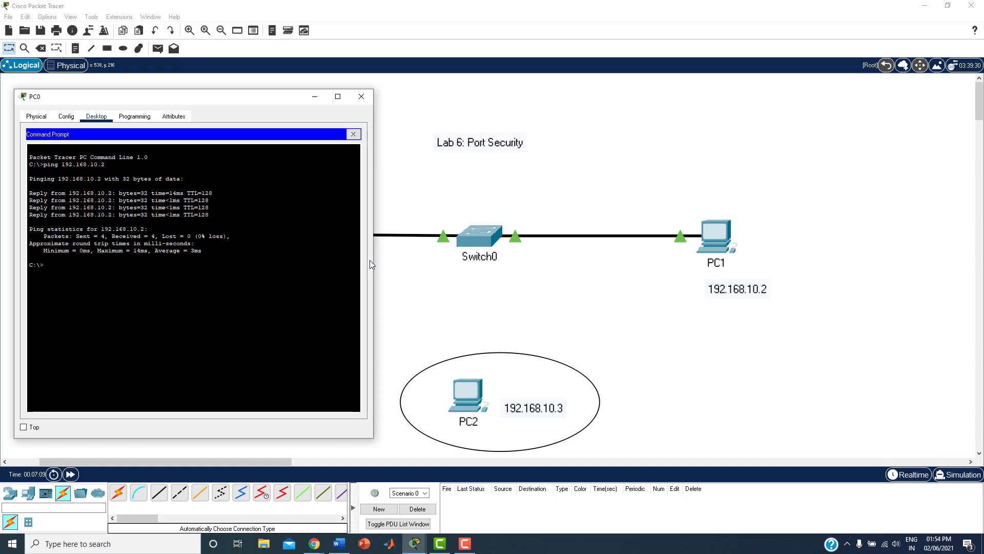
click(361, 96)
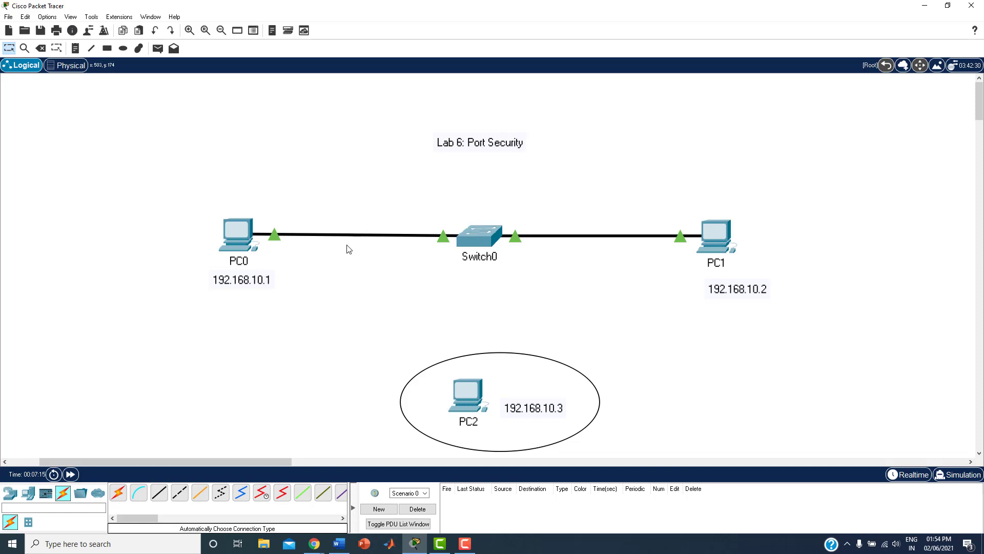
Delete the cable between PC0 and Switch0, and connect PC2 to Switch0 with the automatically chosen connection type
click(40, 48)
click(15, 50)
mouse_move(444, 245)
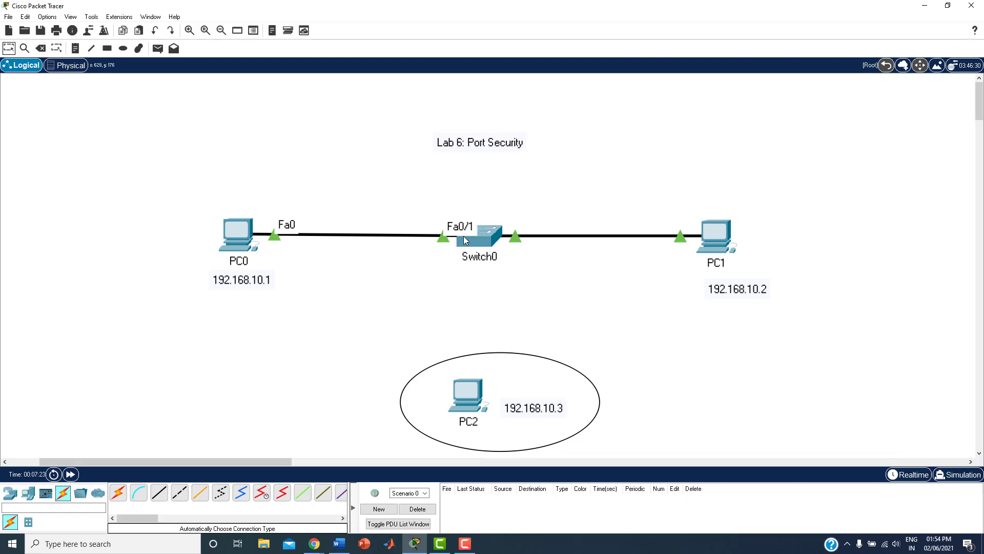
click(41, 48)
click(347, 234)
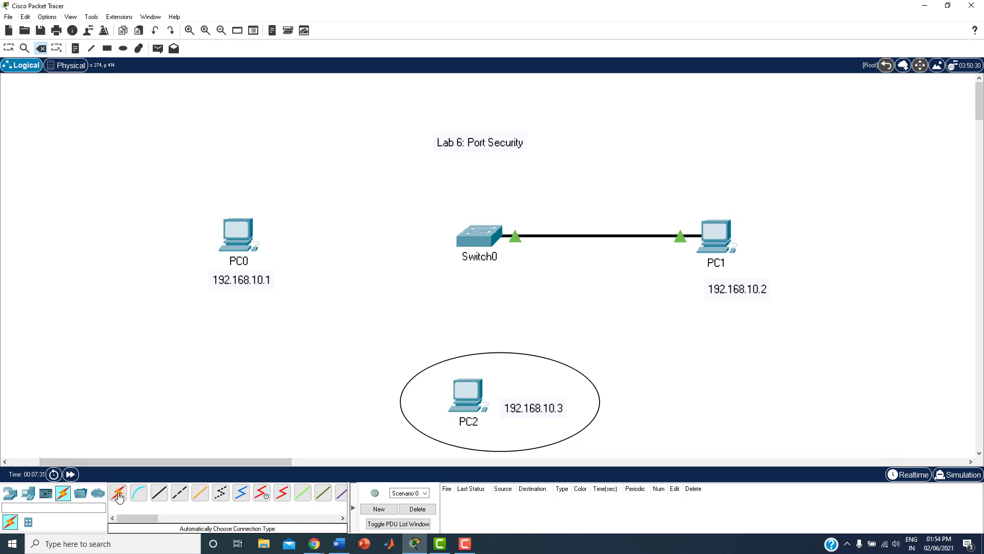
click(467, 402)
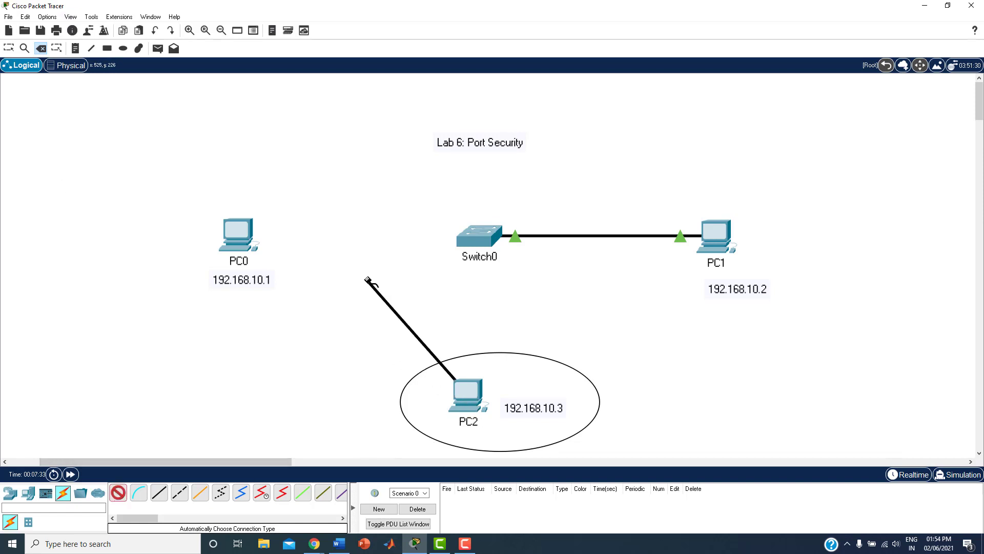
click(470, 237)
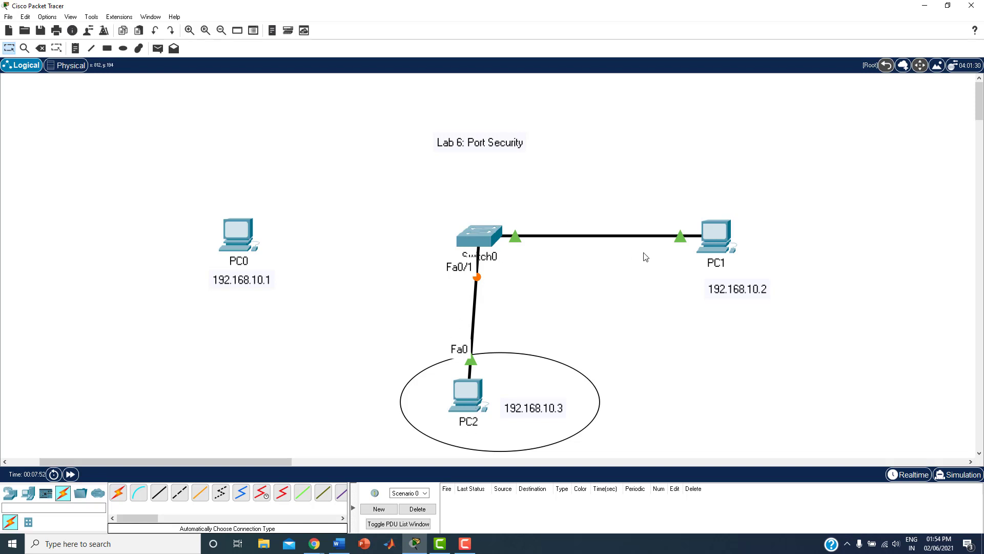
Test connectivity from PC2 to PC1 by running ping 192.168.10.2 in PC2's Command Prompt, and close the PC2 window
mouse_move(483, 390)
click(476, 391)
drag(446, 101, 108, 118)
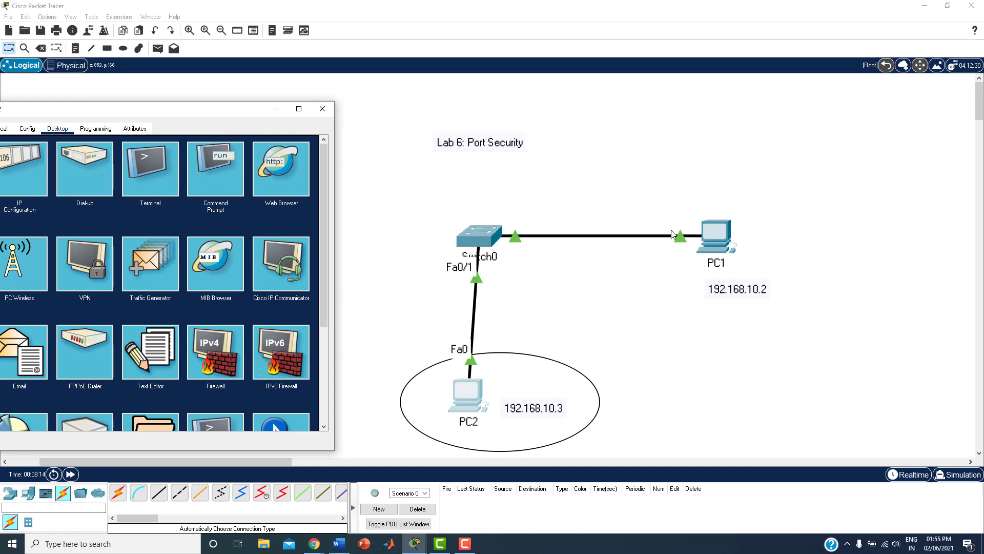
click(213, 187)
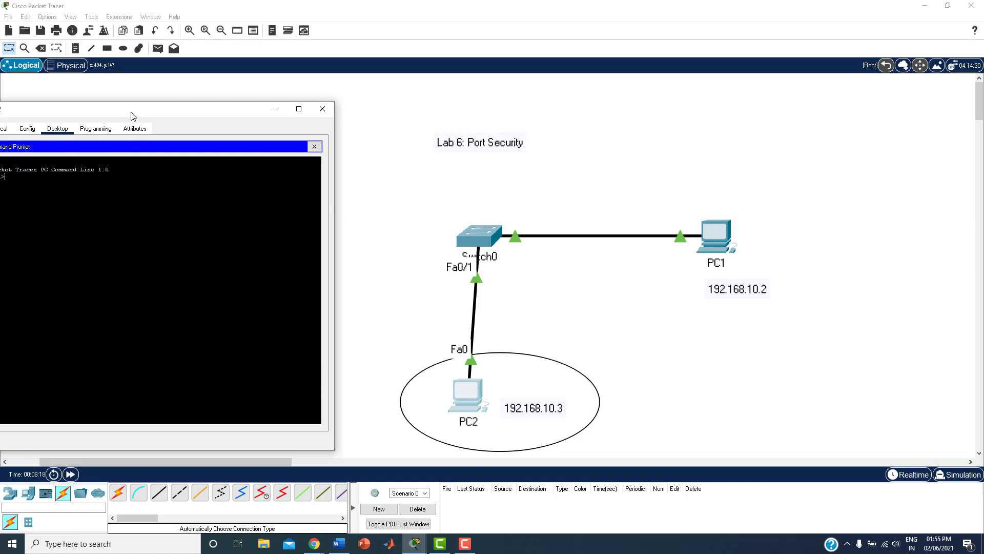
drag(132, 113, 183, 97)
text(p)
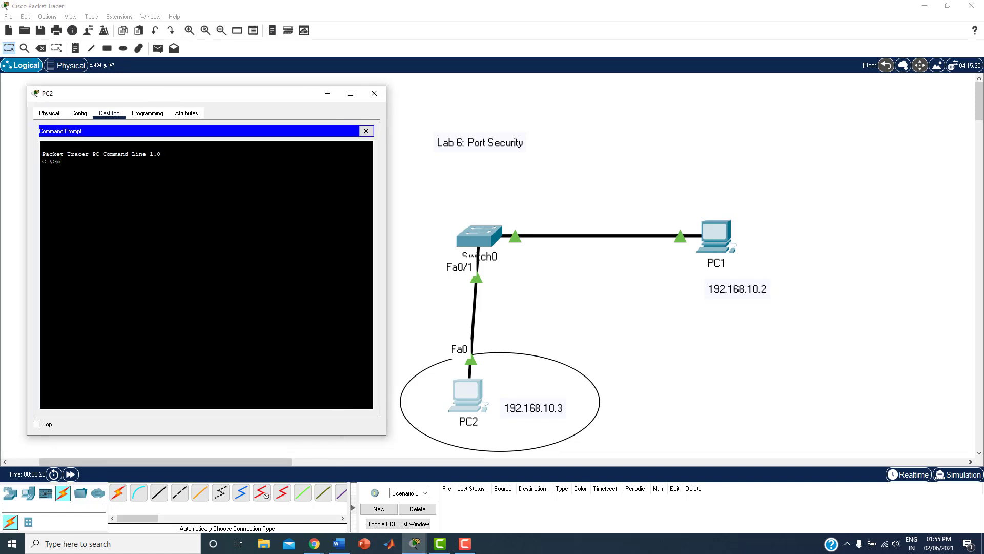
text(ing 192.168.10.2)
key(Return)
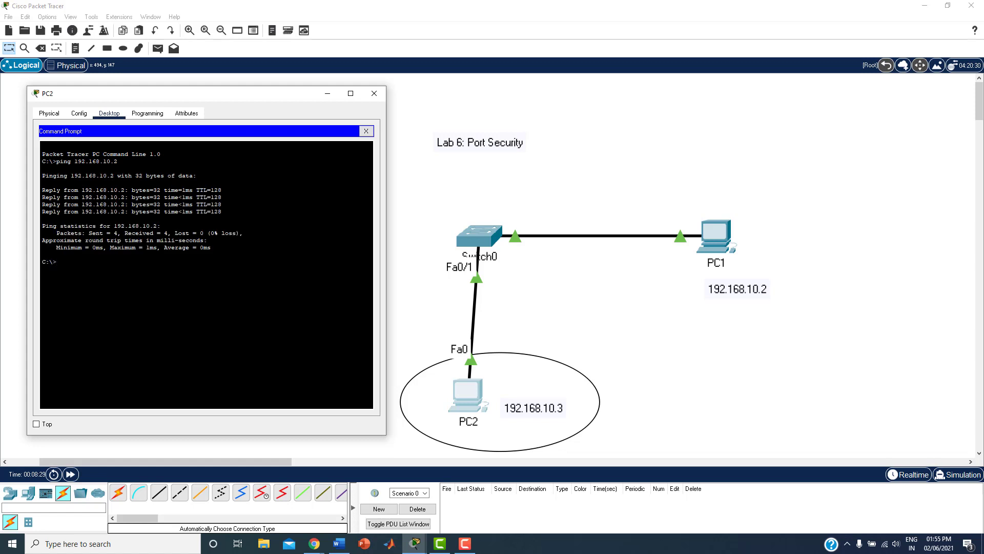
click(374, 93)
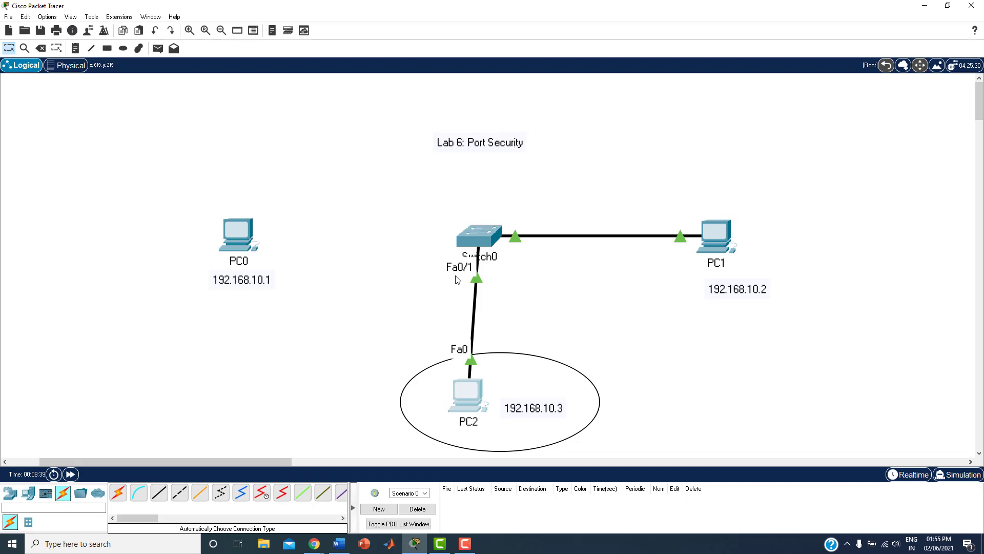
Delete the cable between PC2 and Switch0, keeping PC2 itself, and reconnect PC0 to Switch0 with the automatically chosen connection type
click(41, 48)
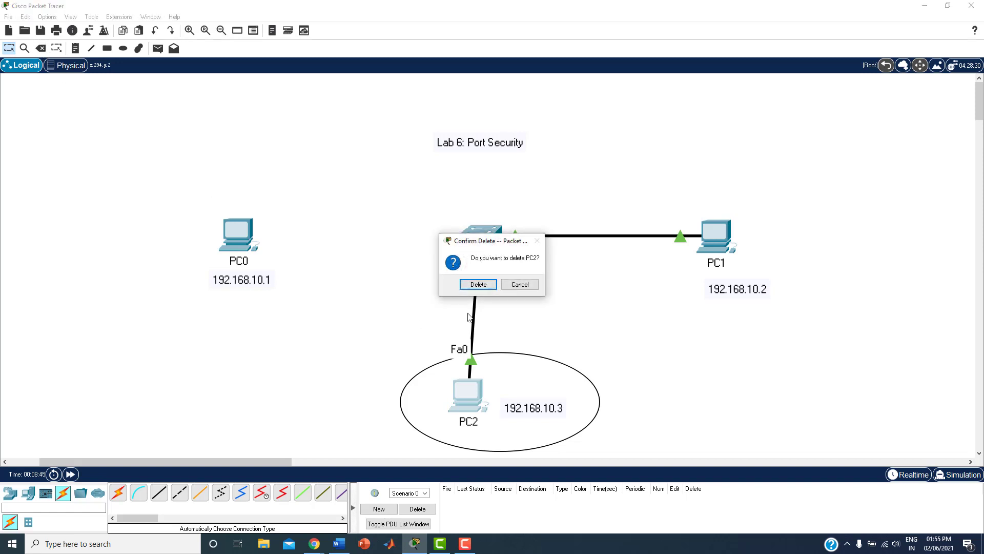
click(519, 285)
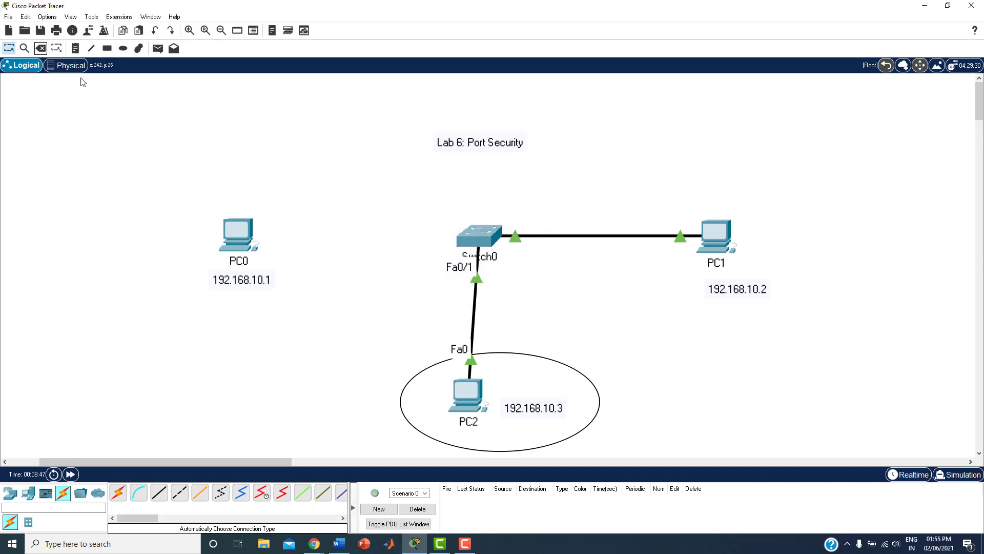
click(45, 51)
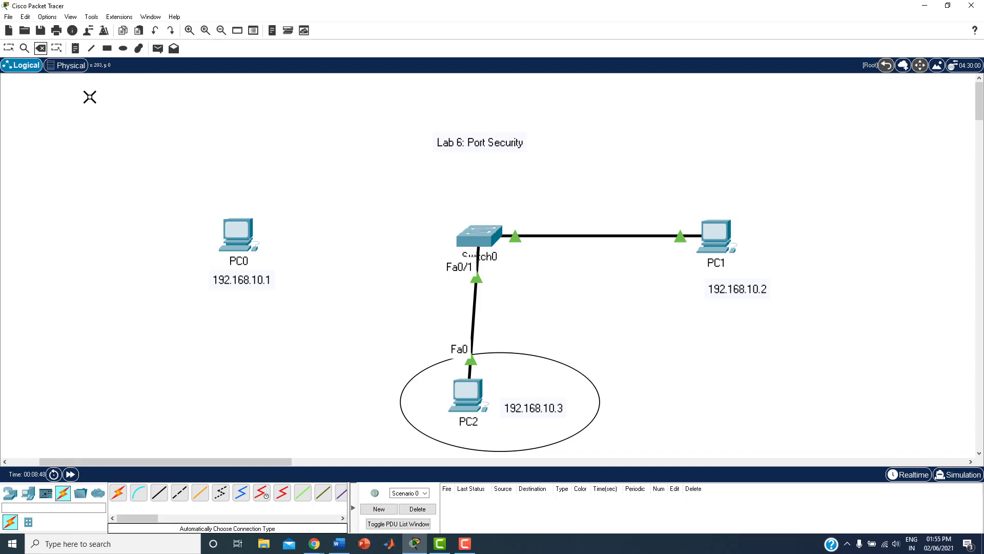
click(474, 310)
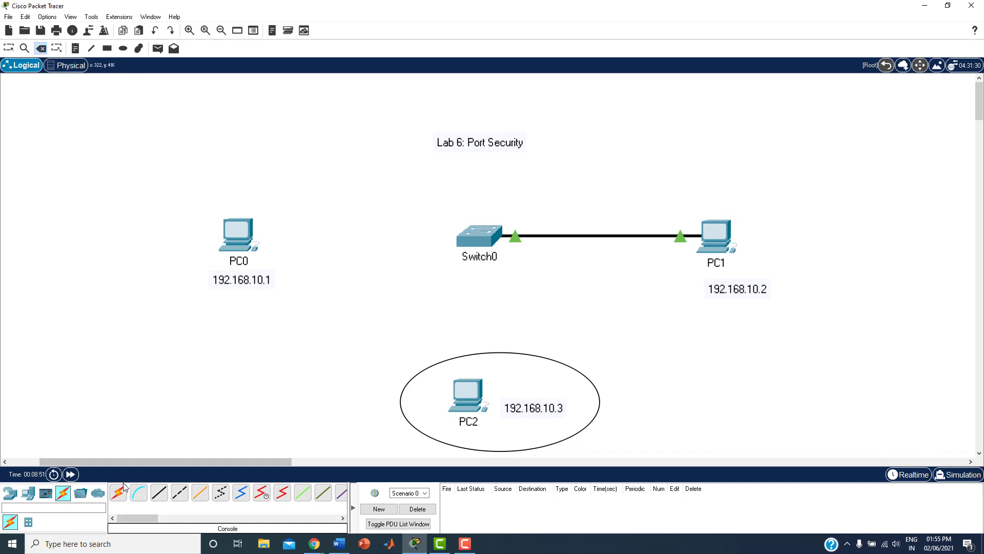
click(119, 493)
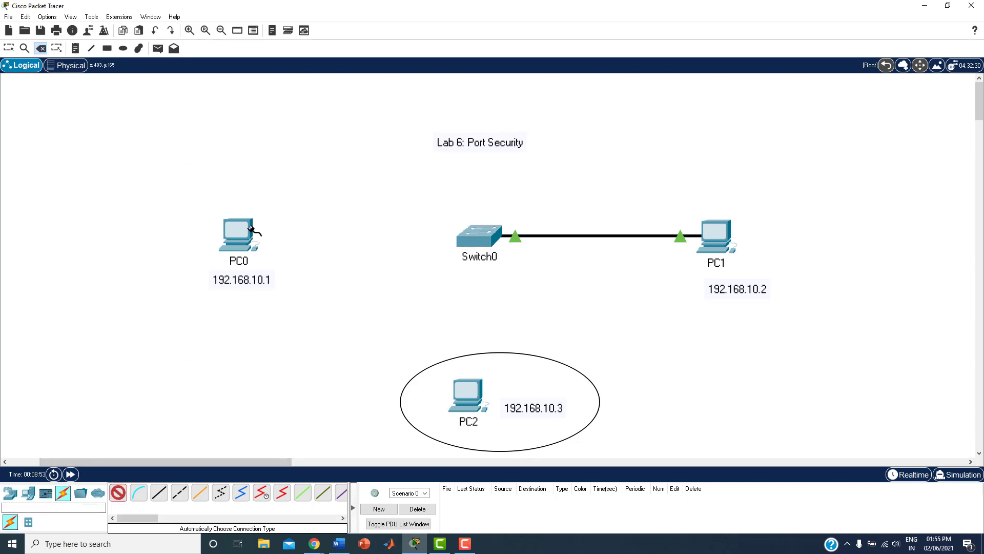
click(241, 234)
click(473, 240)
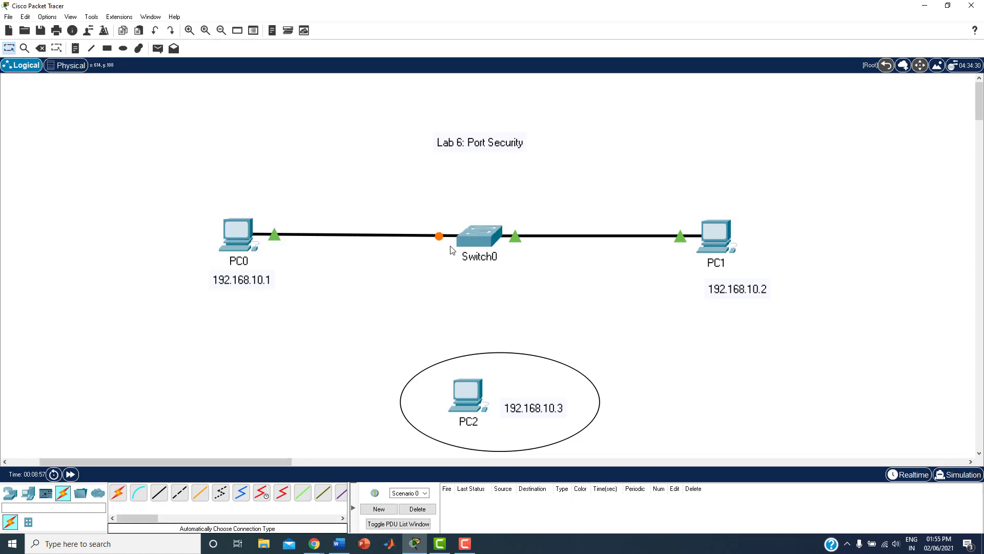
Open Switch0's command line interface and bring up its user EXEC prompt
mouse_move(442, 241)
click(484, 236)
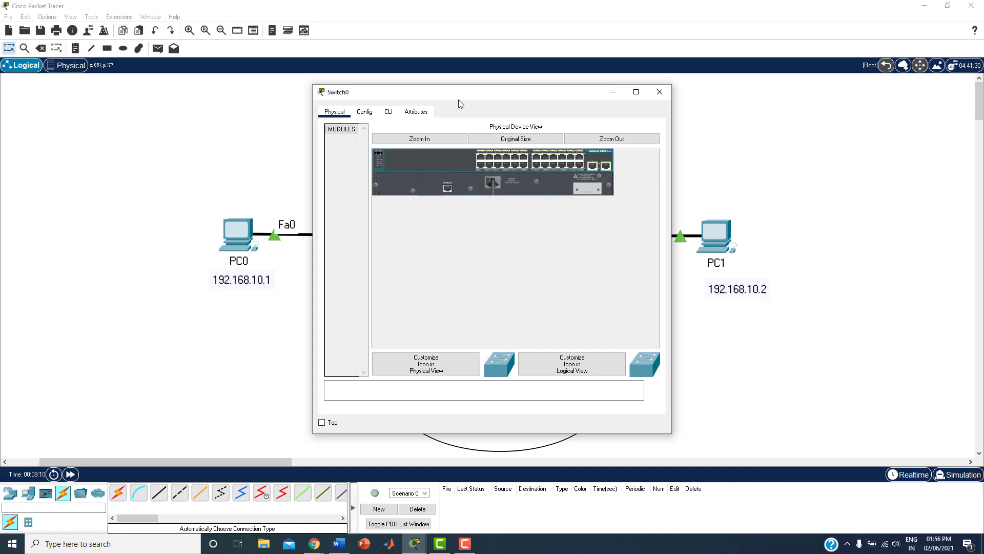
click(395, 112)
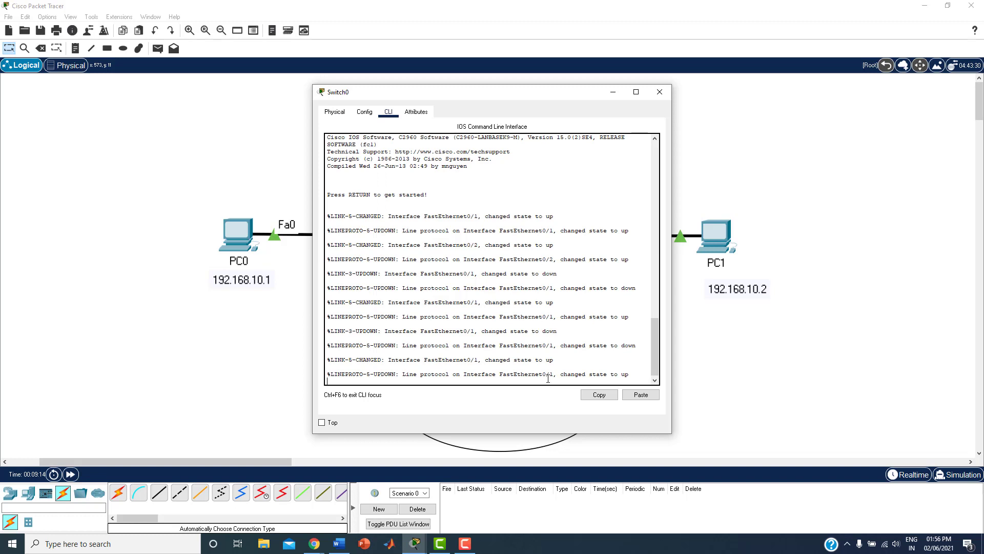
key(Return)
key(Return)
key(Return)
key(Return)
key(Return)
key(Return)
key(Return)
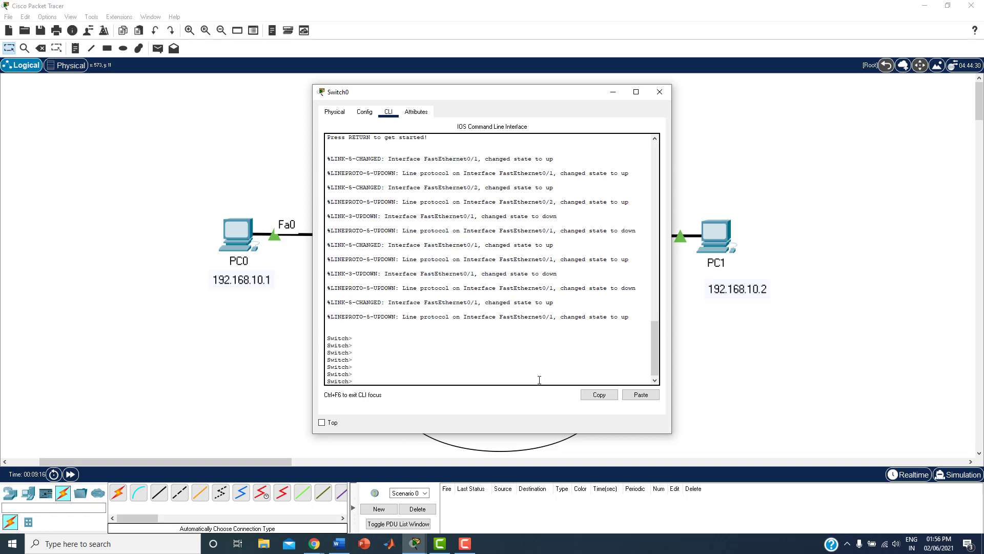
key(Return)
key(Return)
key(Return)
key(Return)
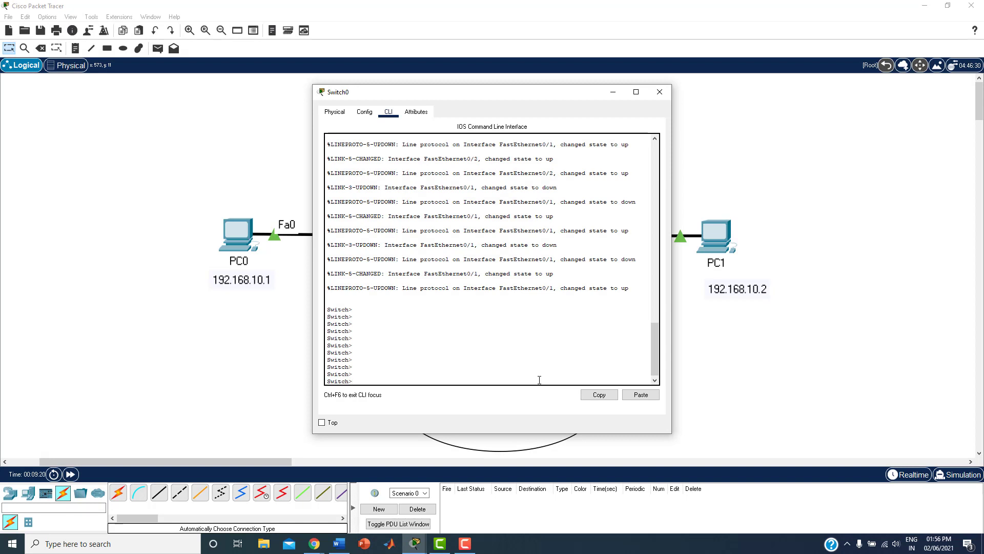
Enter privileged EXEC mode on Switch0 with the enable command
text(enable)
key(Return)
key(Return)
key(Return)
key(Return)
key(Return)
key(Return)
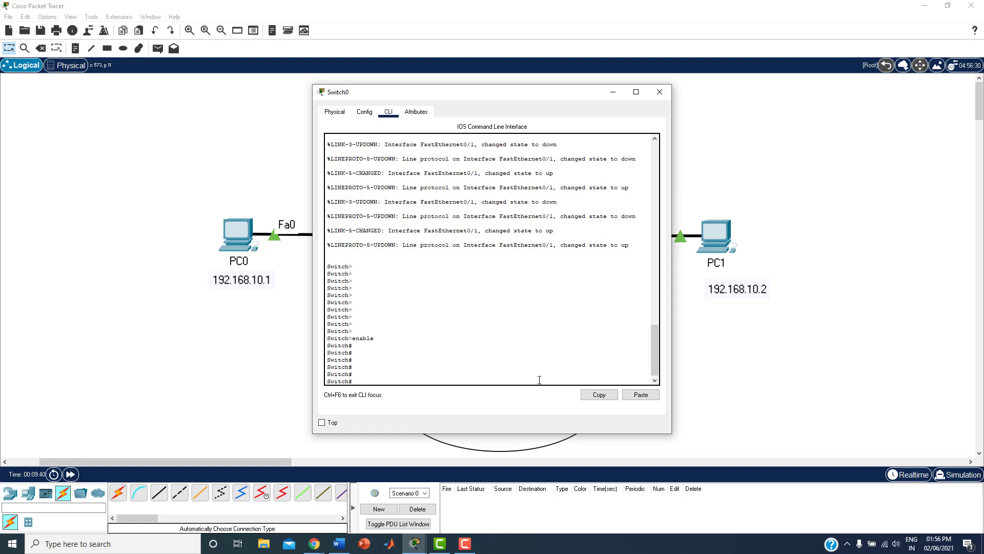
Enter global configuration mode on Switch0 with the command conf ter
text(conf ter)
key(Return)
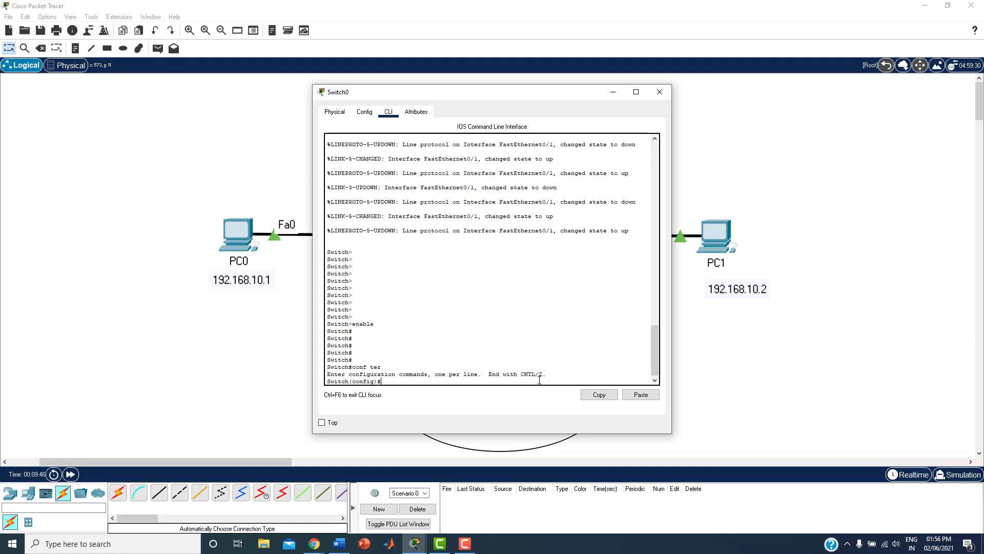
key(Return)
key(Return)
key(Return)
key(Return)
key(Return)
key(Return)
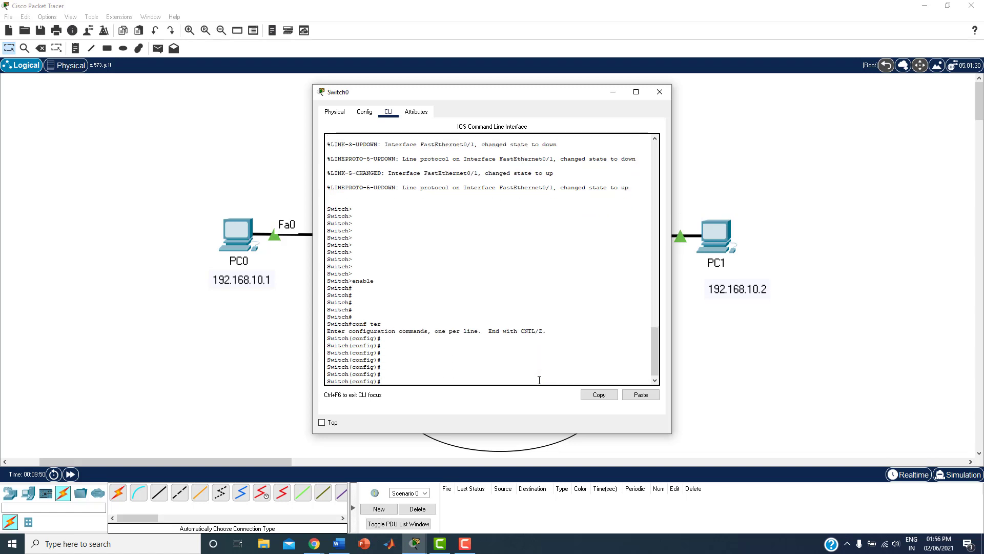
Enter interface configuration mode for the port connected to PC0 with interface fastethernet0/1
text(interf)
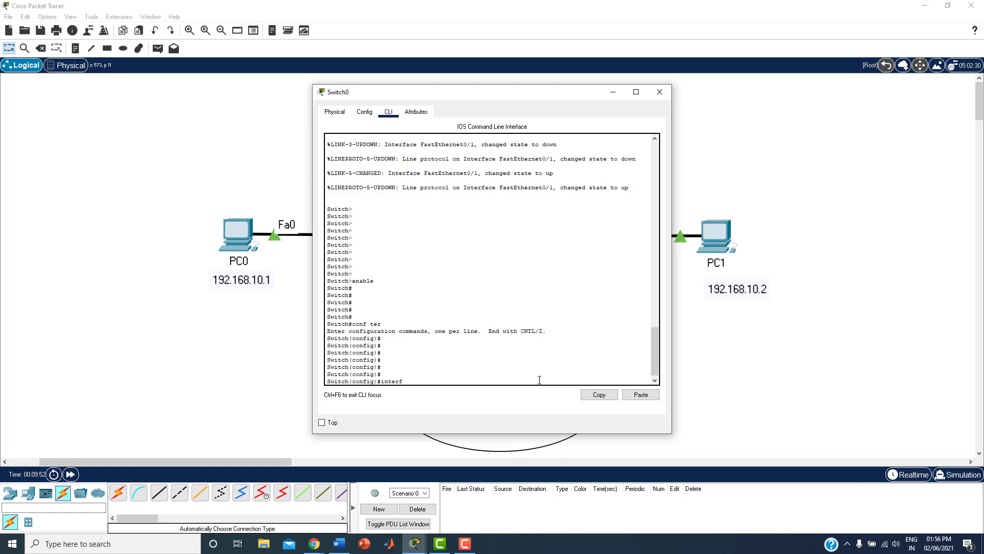
text(ace fastethern)
key(Return)
key(Return)
key(Return)
key(Return)
key(Return)
key(Return)
key(Return)
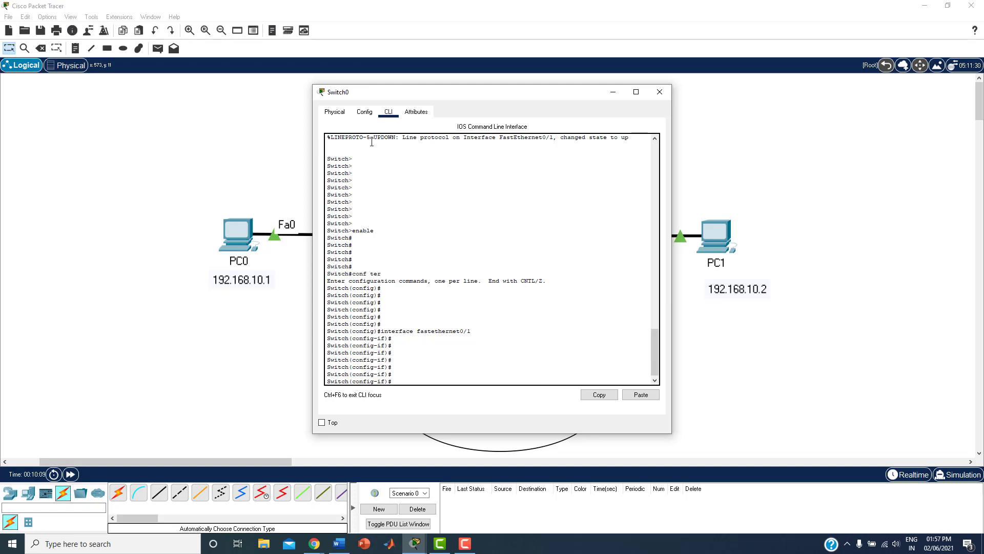
Select interface FastEthernet0/1 in Switch0's graphical configuration and return to its command line
click(364, 112)
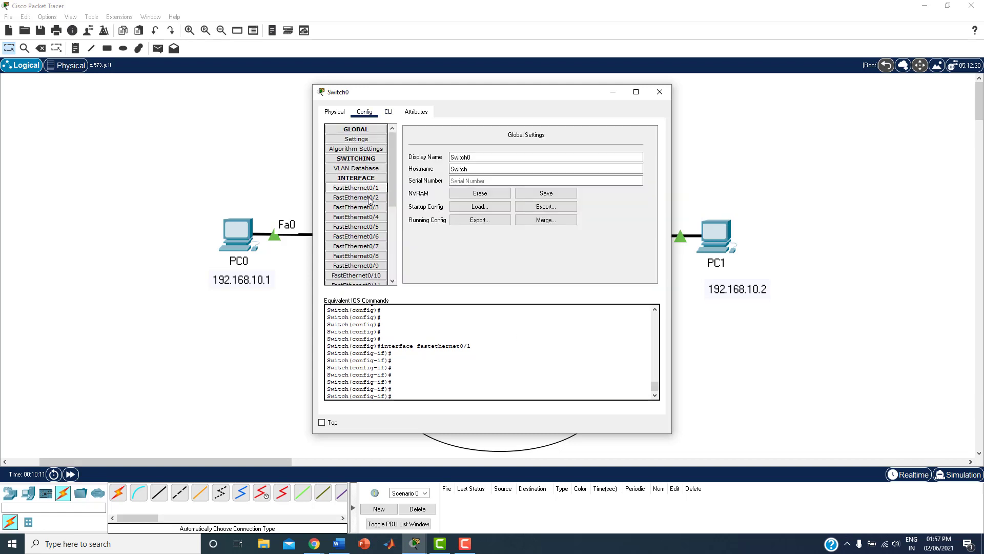
click(355, 188)
click(388, 113)
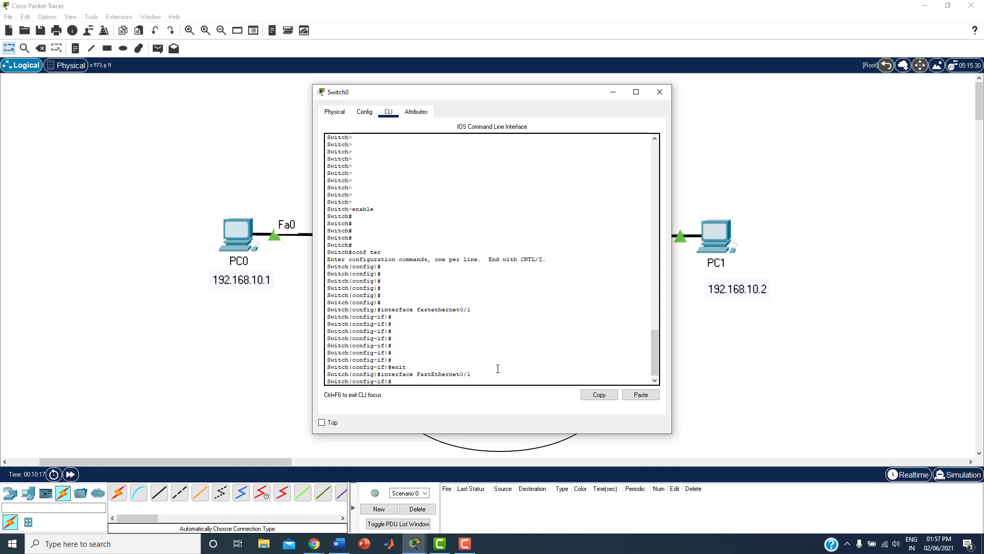
key(Return)
key(Return)
key(Return)
key(Return)
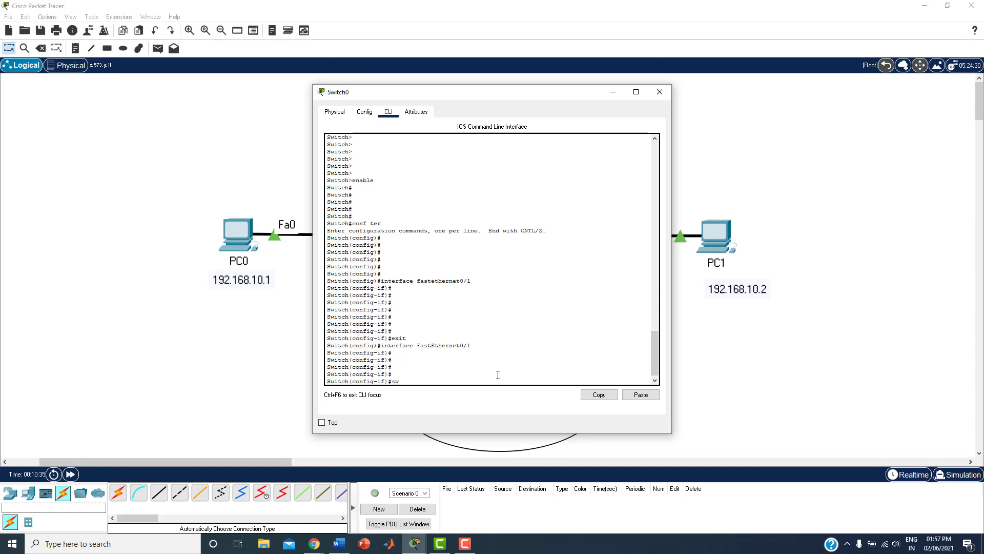
Set FastEthernet0/1 to access mode with the command switchport mode access
drag(389, 342, 478, 351)
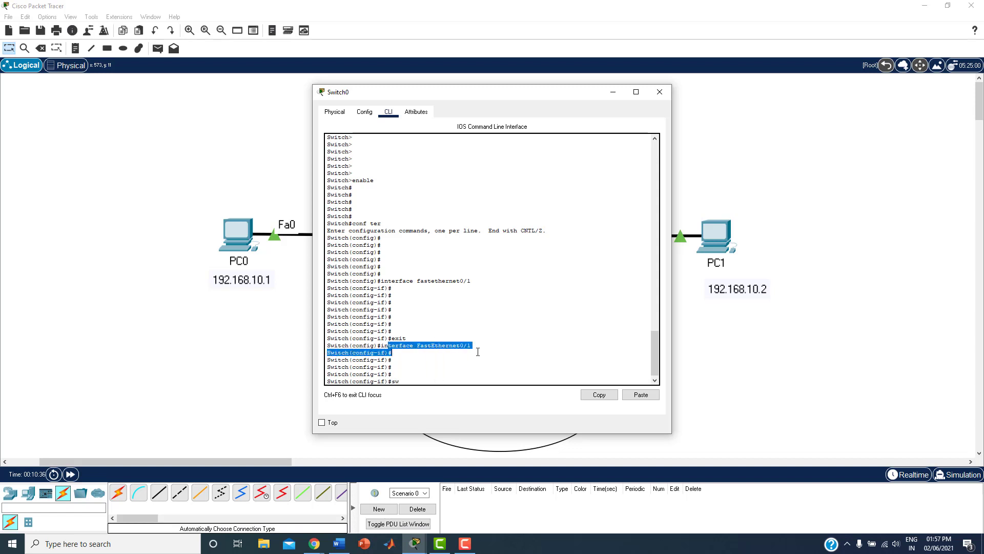
click(436, 380)
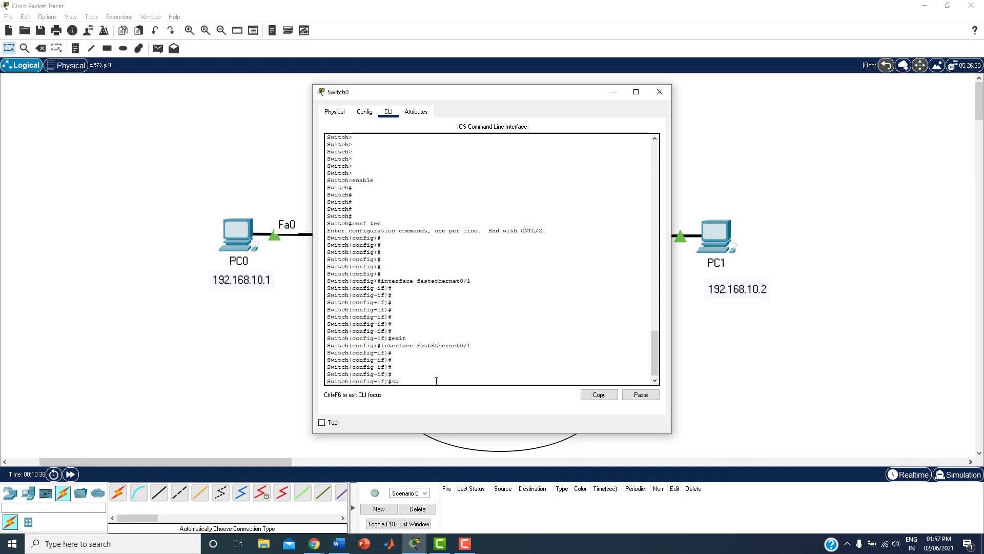
text(switch)
text(por)
text(t mode access)
key(Return)
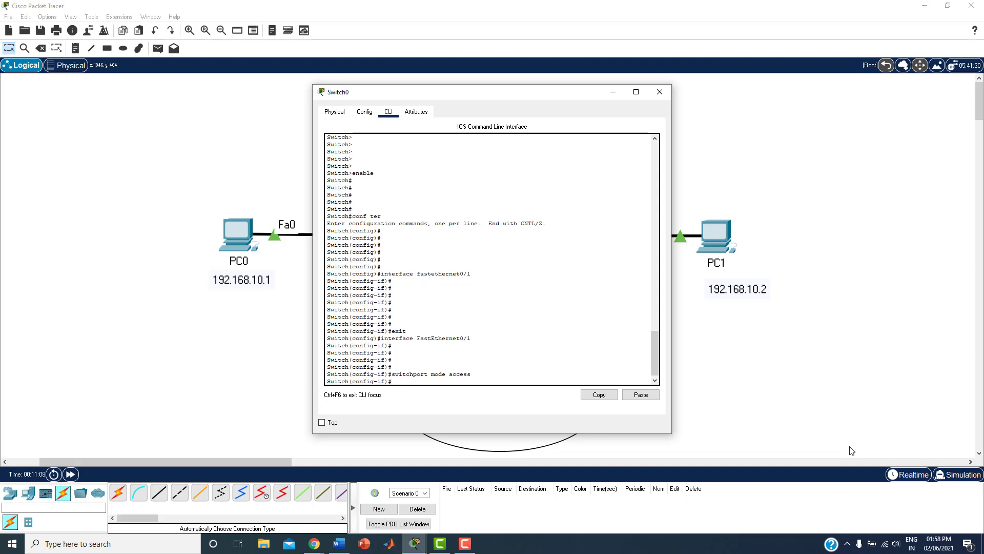
Assign FastEthernet0/1 to VLAN 1 with the command switchport access vlan 1
key(Return)
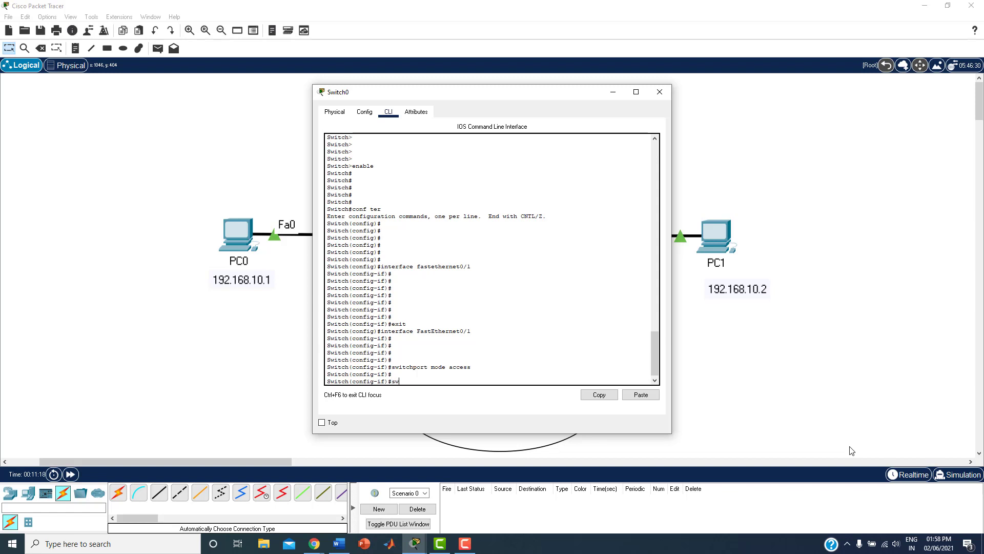
text(itchport access vlan 1)
key(Return)
key(Return)
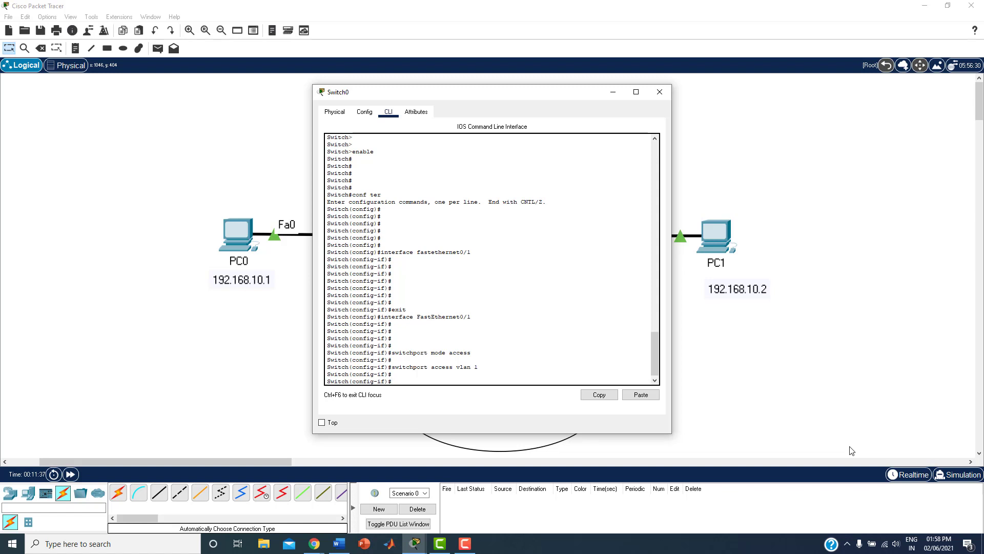
key(Return)
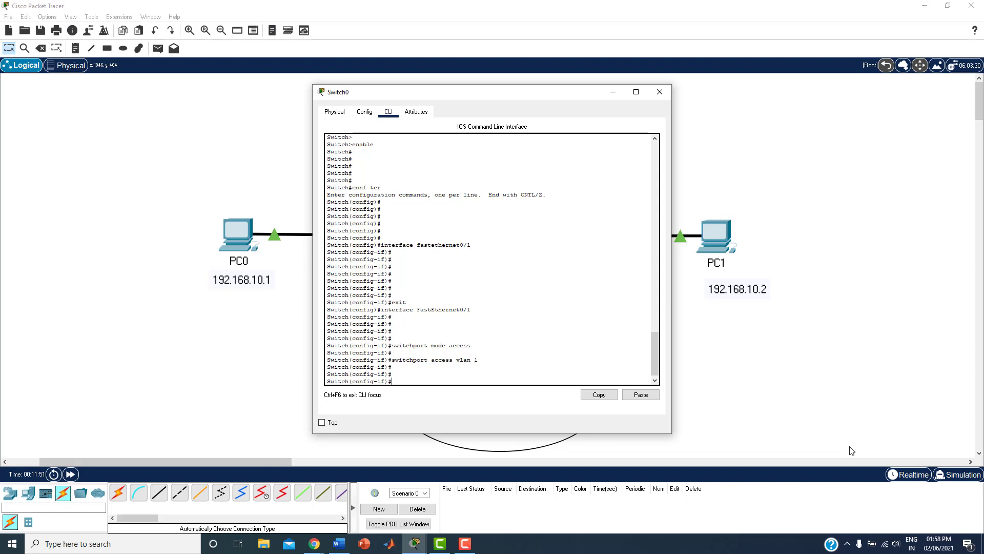
Enable port security on FastEthernet0/1 with the command switchport port-security
key(Return)
text(switch)
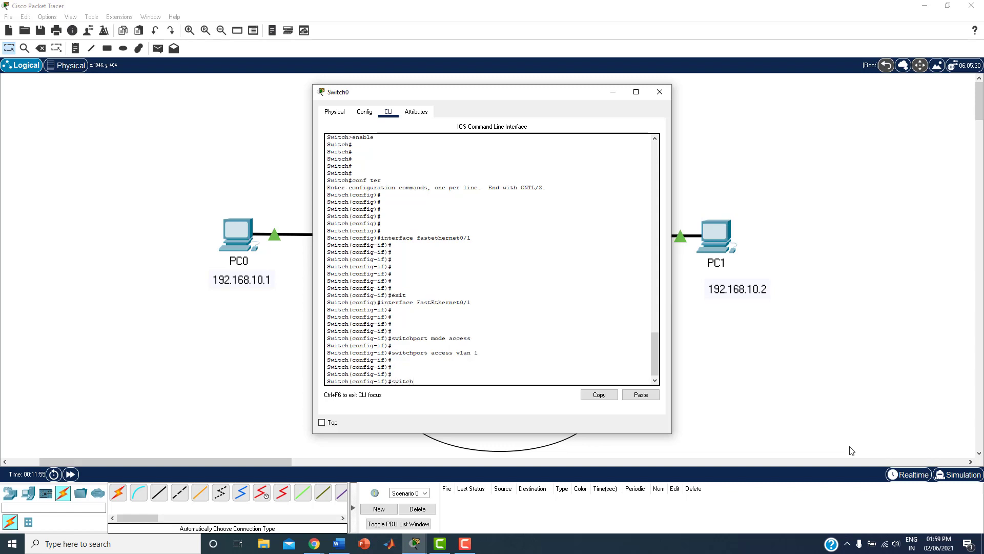
text(po)
text(rt port-security)
key(Return)
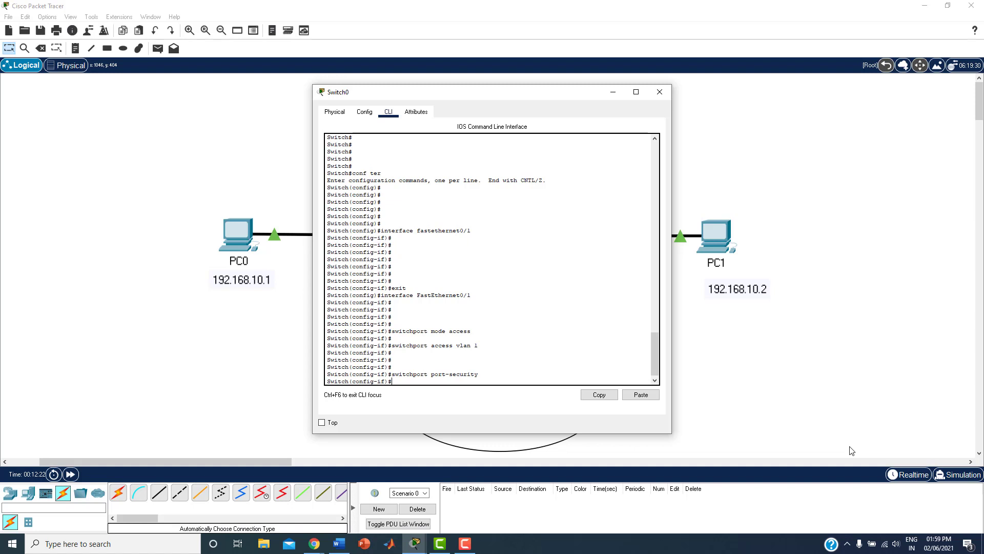
key(Return)
key(Return)
key(Return)
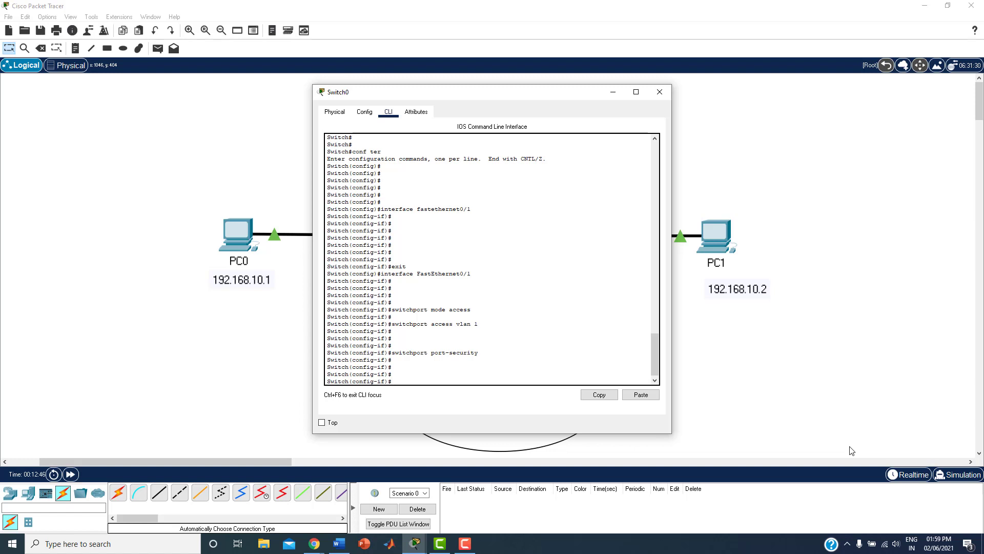
Consult the port-security command help and limit secure addresses on the port with switchport port-security maximum 1
text(swit)
text(chpor)
text(t )
text(port-sec)
text(urity)
text(?)
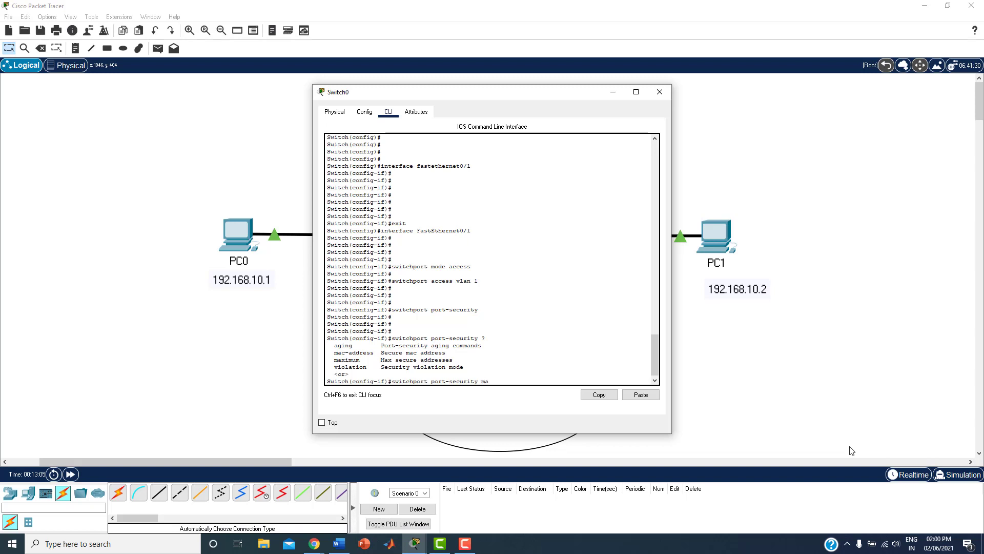
text(maxi)
text(?)
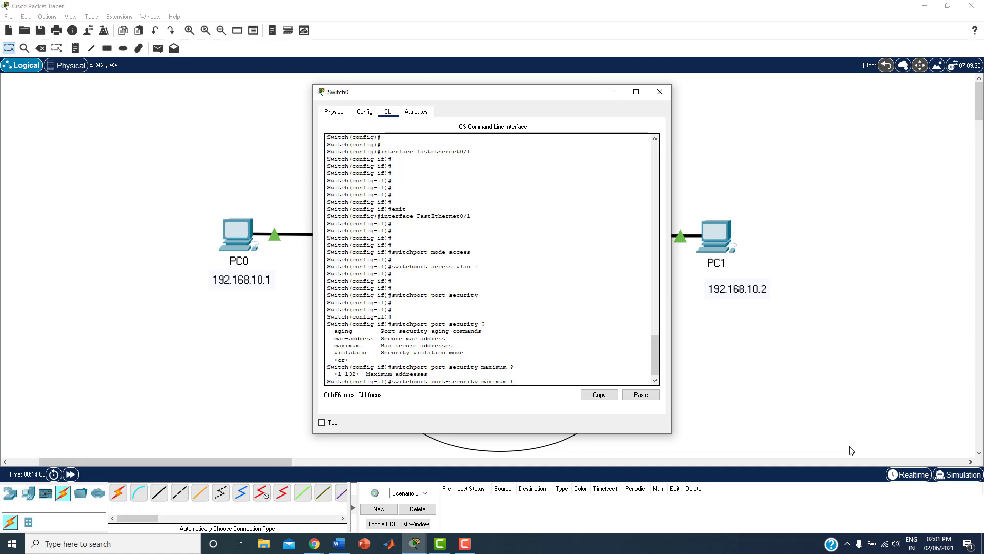
text(?)
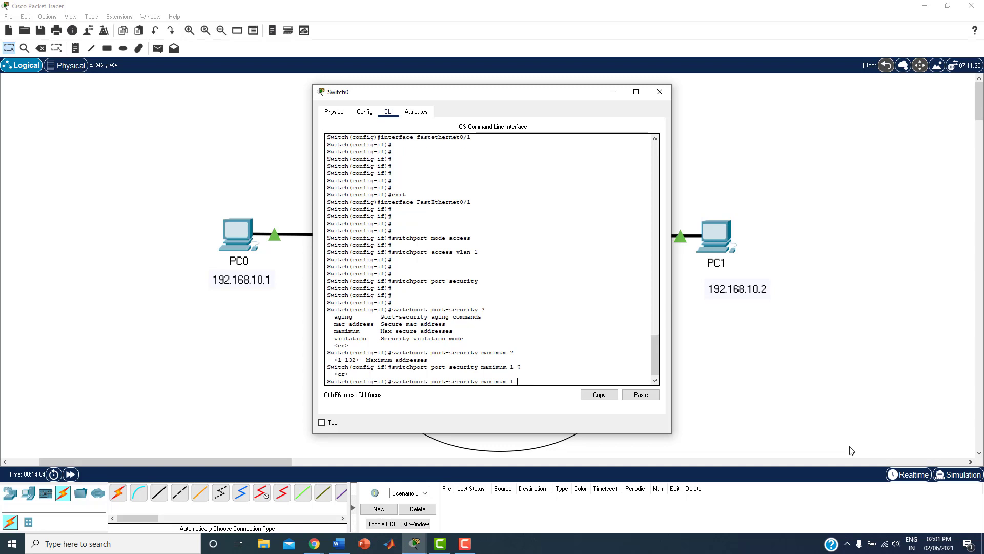
key(Return)
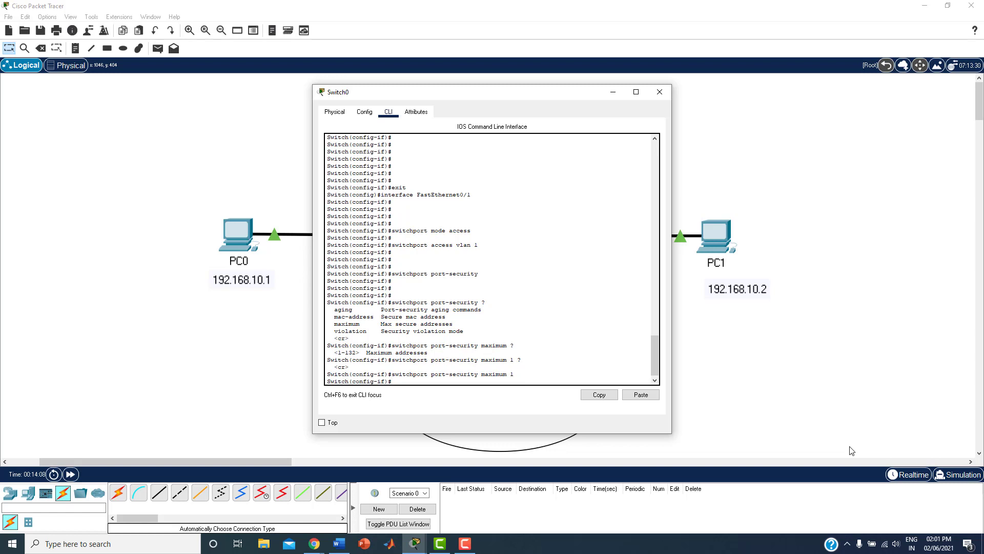
click(380, 195)
shift+click(470, 194)
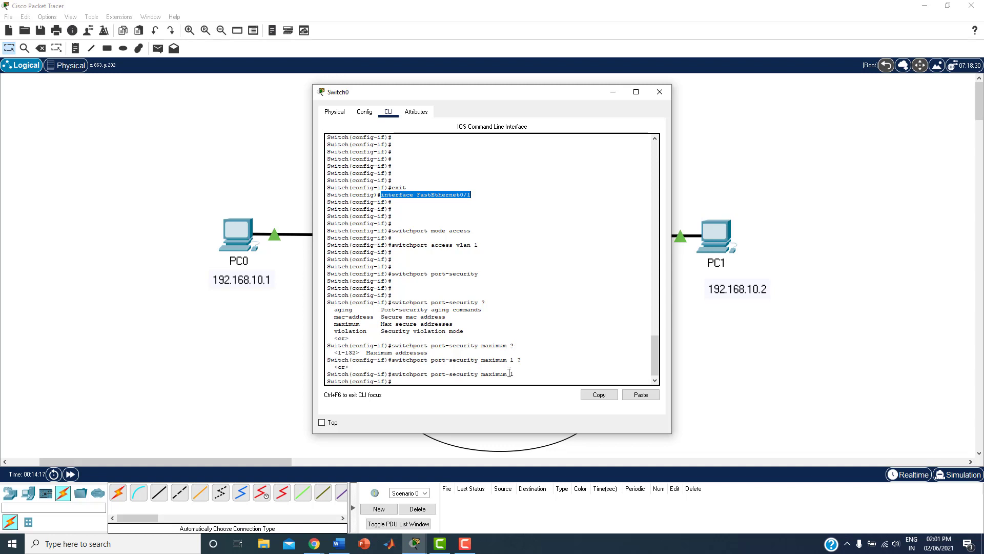
drag(507, 374, 524, 375)
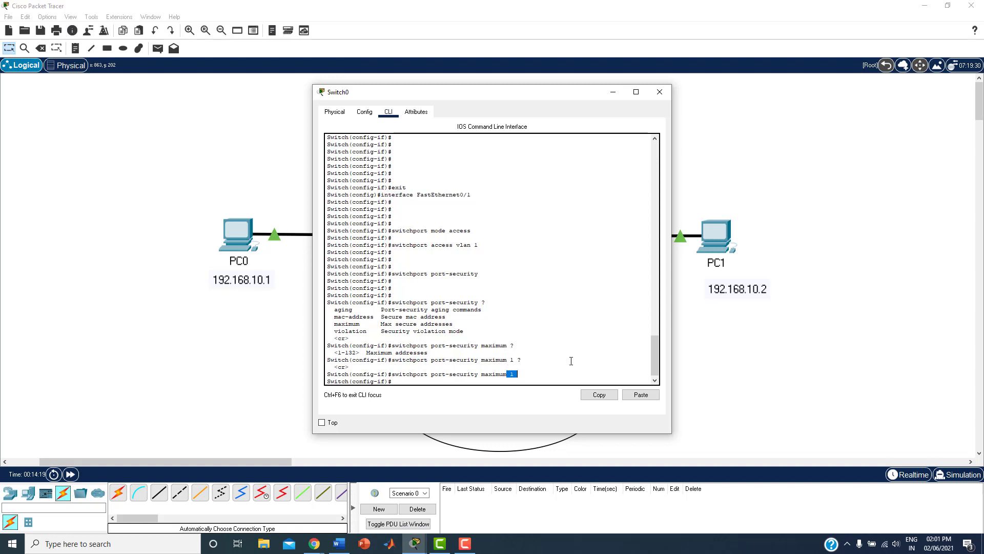
key(Return)
key(Return)
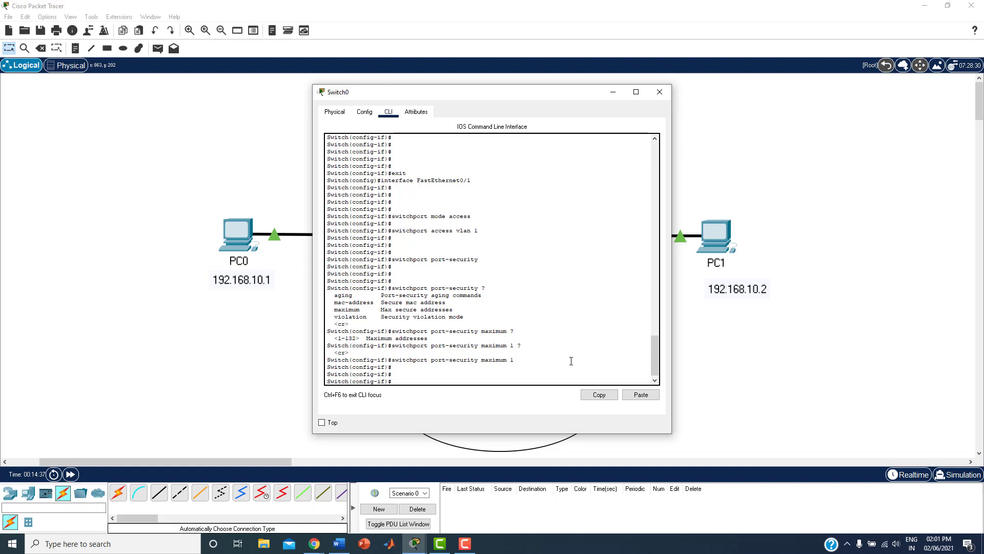
Consult the violation mode help and set the port's response with switchport port-security violation shutdown
text(switchport port-security ?)
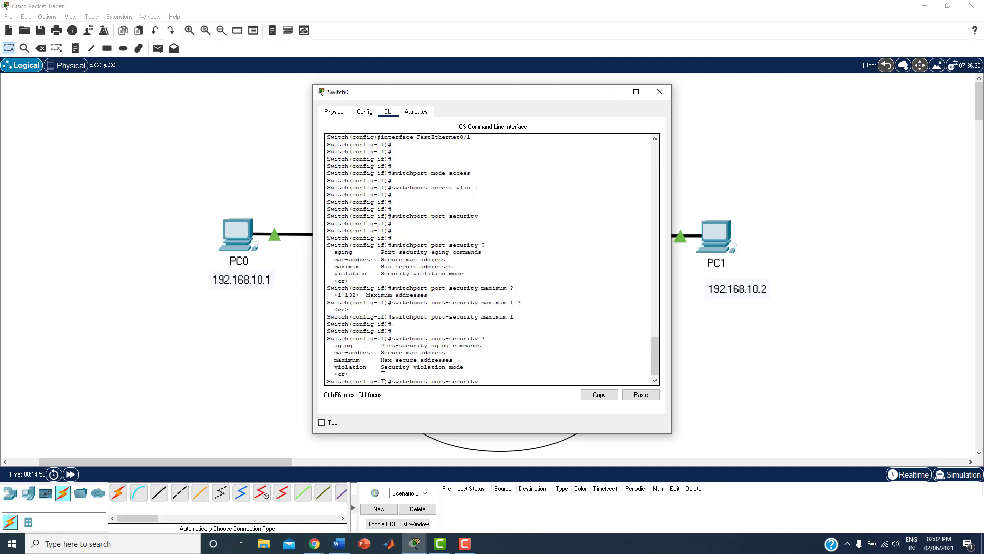
text(violatin)
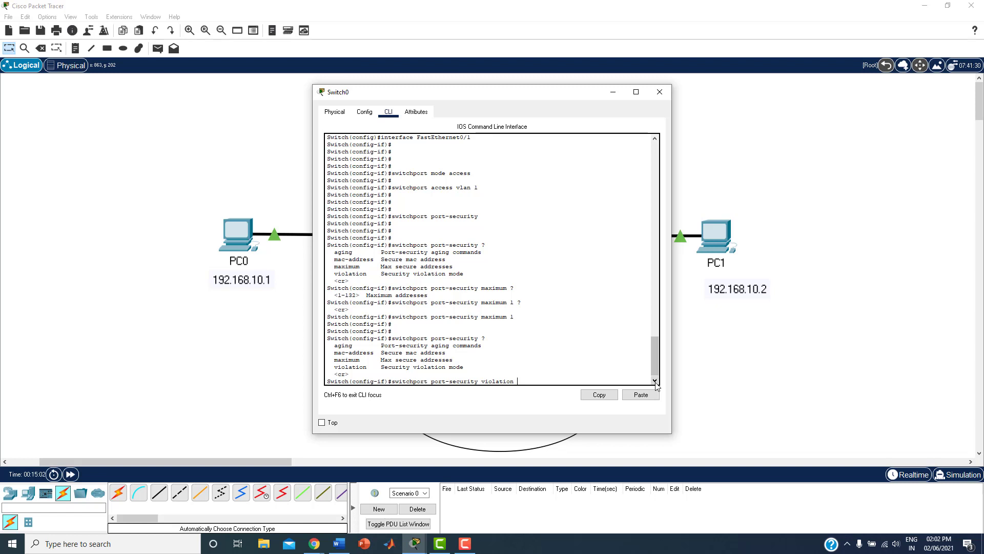
text(?)
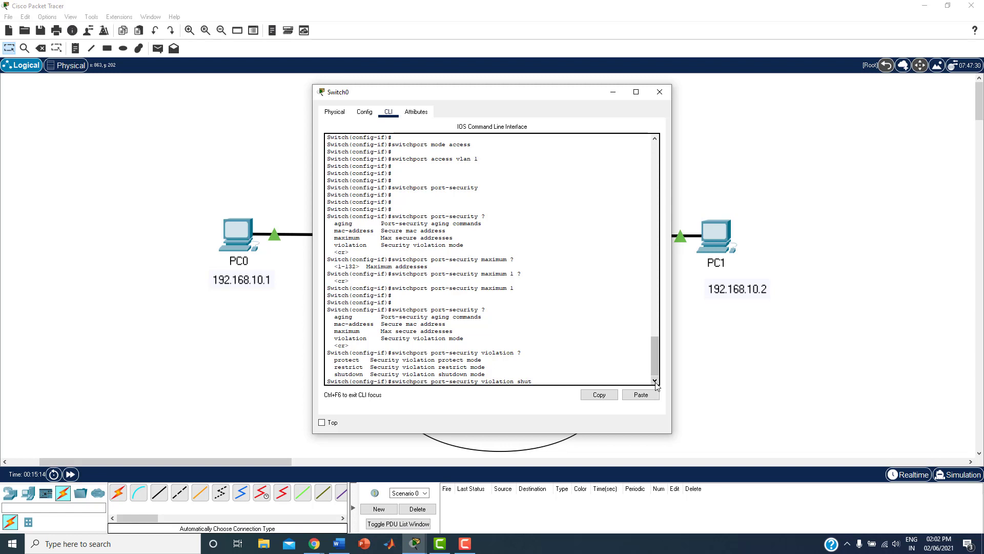
text(down)
key(Return)
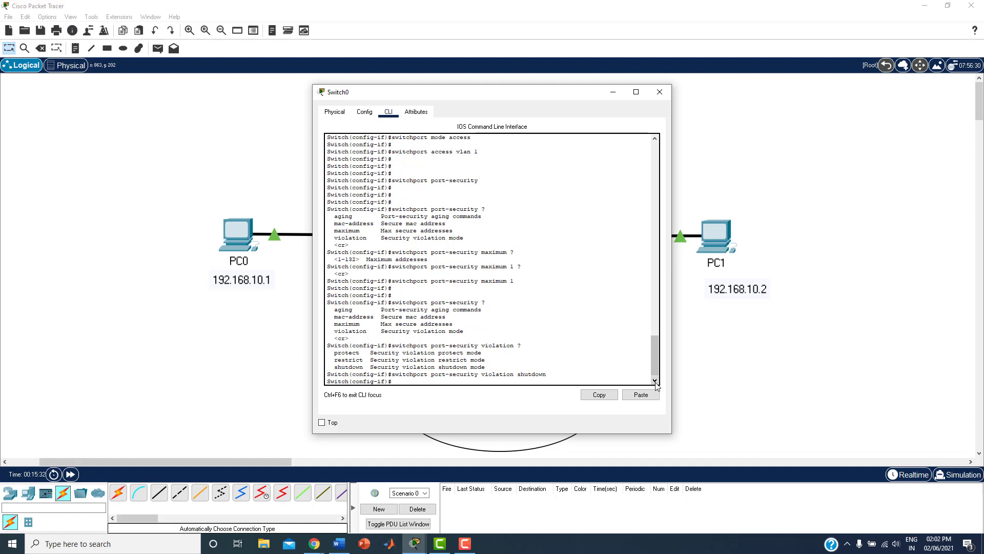
key(Return)
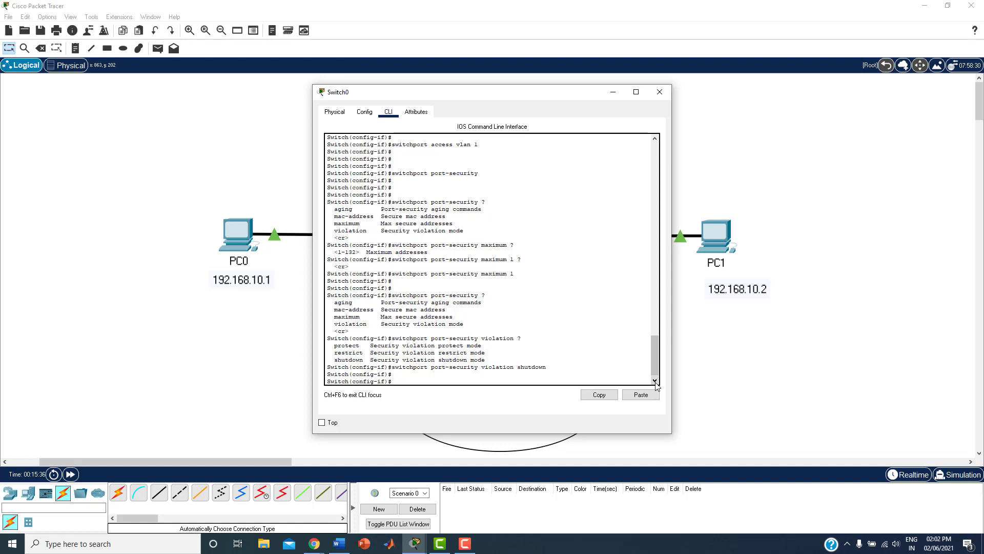
Consult the port-security and mac-address help, and enable sticky address learning on the port with switchport port-security mac-address sticky
text(switchport port-security ?)
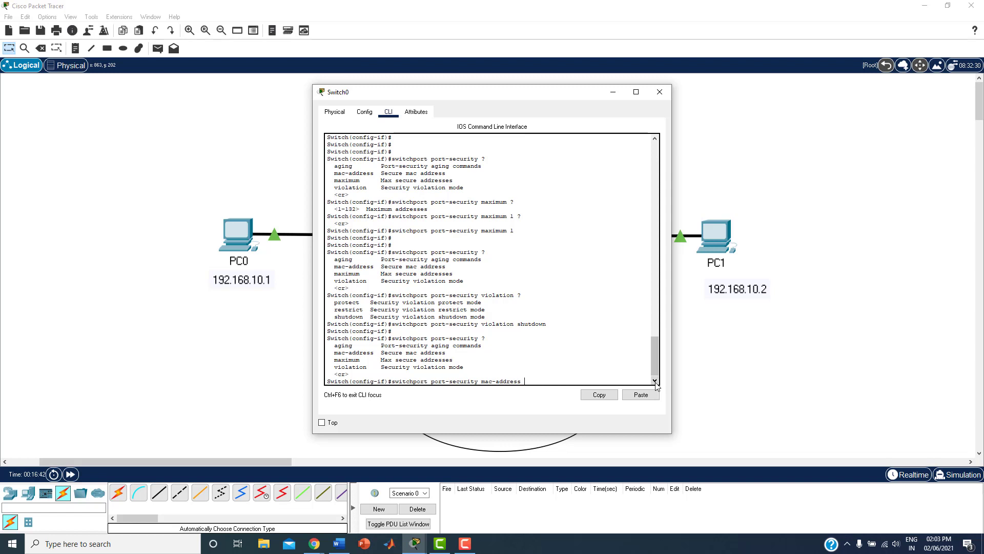
text(?)
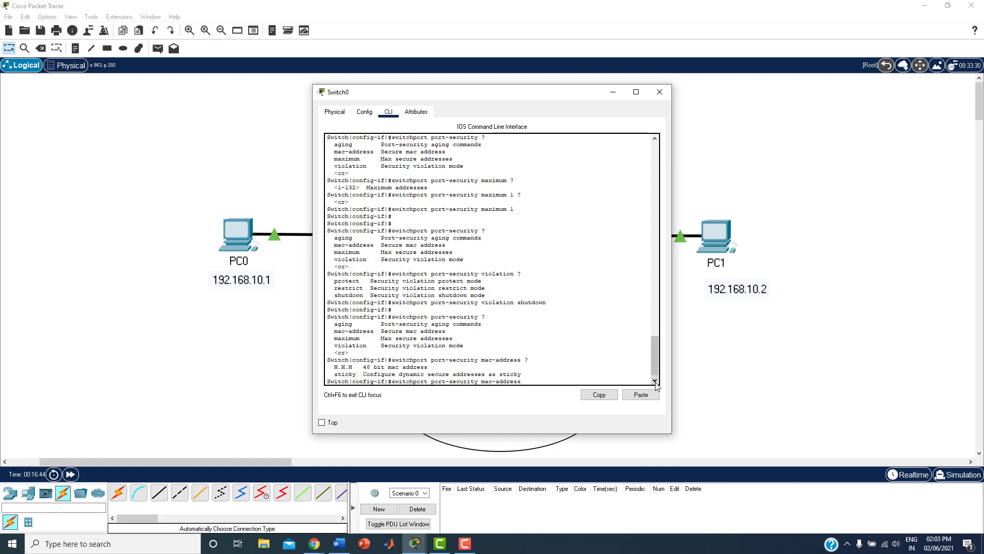
text(sti)
text(cky)
key(Return)
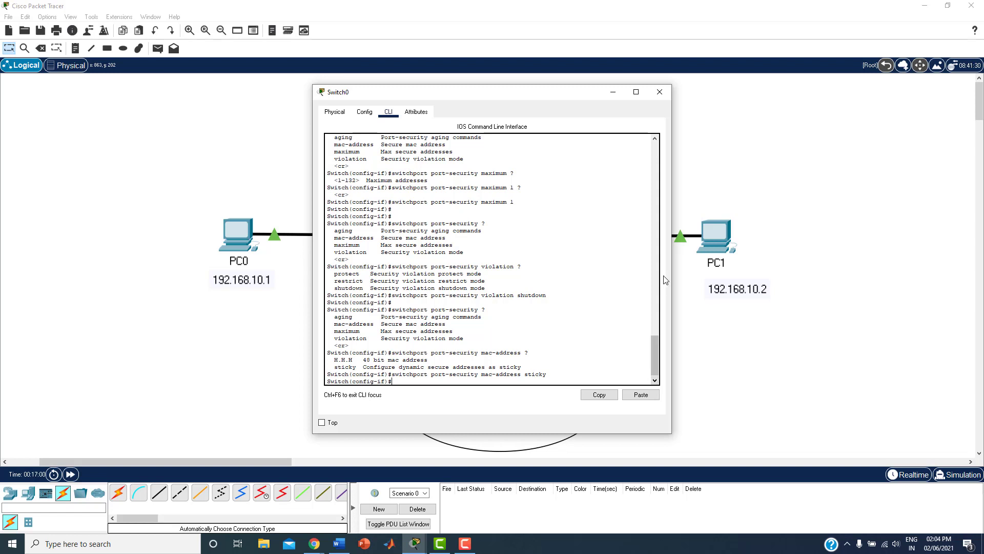
click(660, 95)
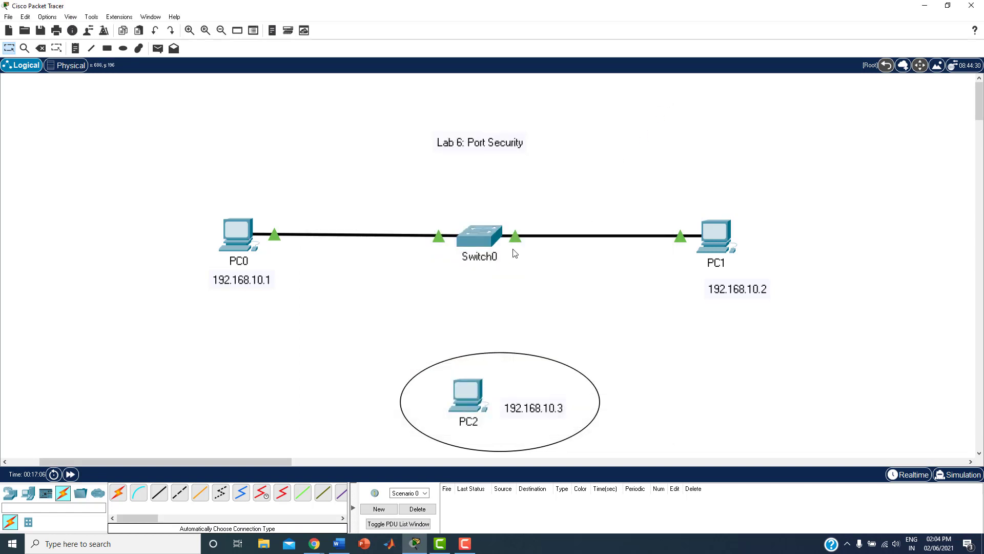
Examine Switch0's port summary and the port labels on its link to PC0
mouse_move(482, 237)
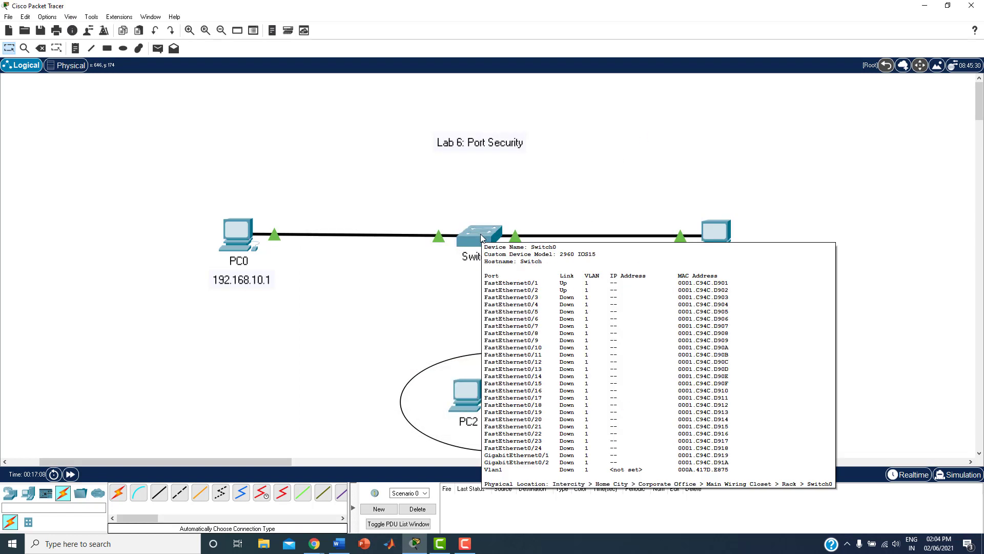
mouse_move(438, 236)
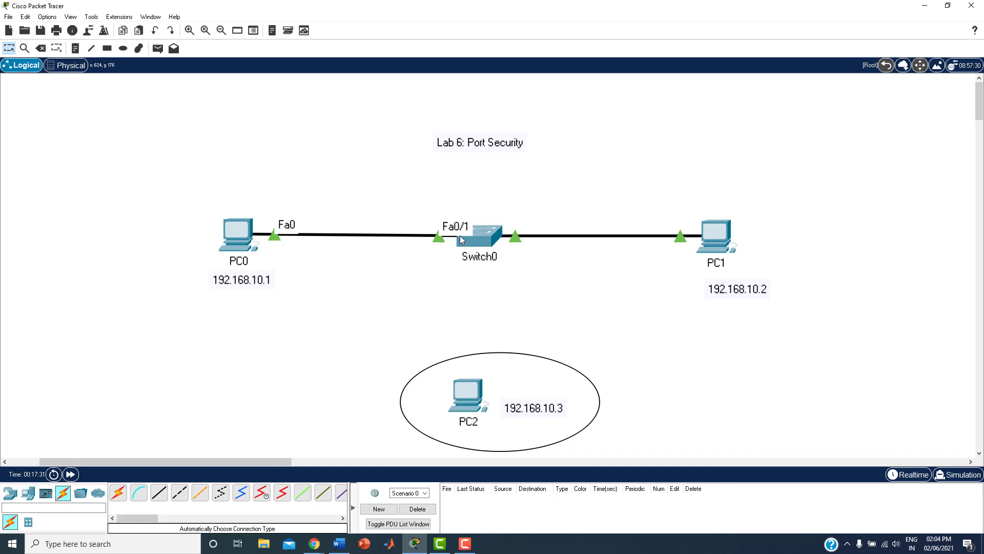
mouse_move(461, 240)
mouse_move(717, 226)
mouse_move(231, 245)
mouse_move(477, 267)
mouse_move(479, 240)
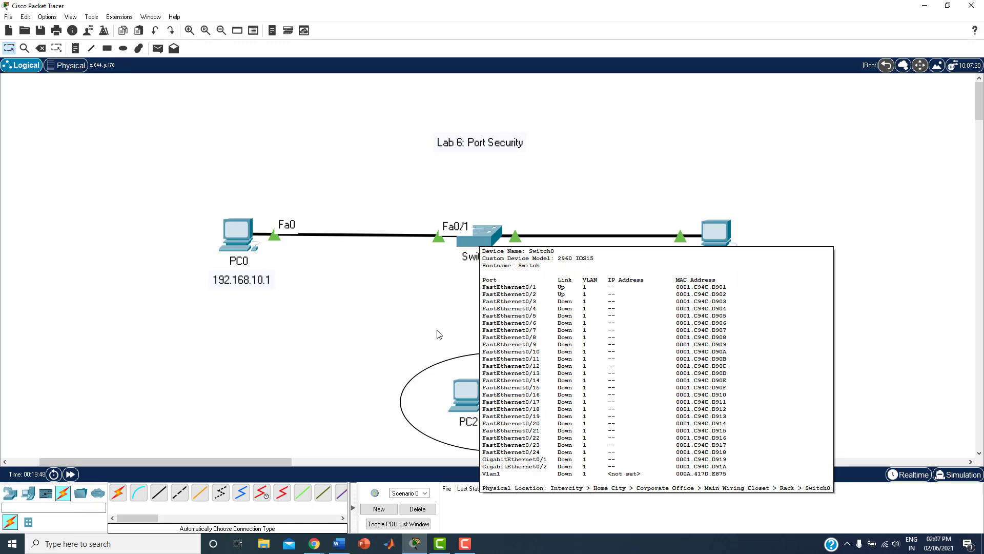
Ping PC1 at 192.168.10.2 from PC0's Command Prompt
click(233, 226)
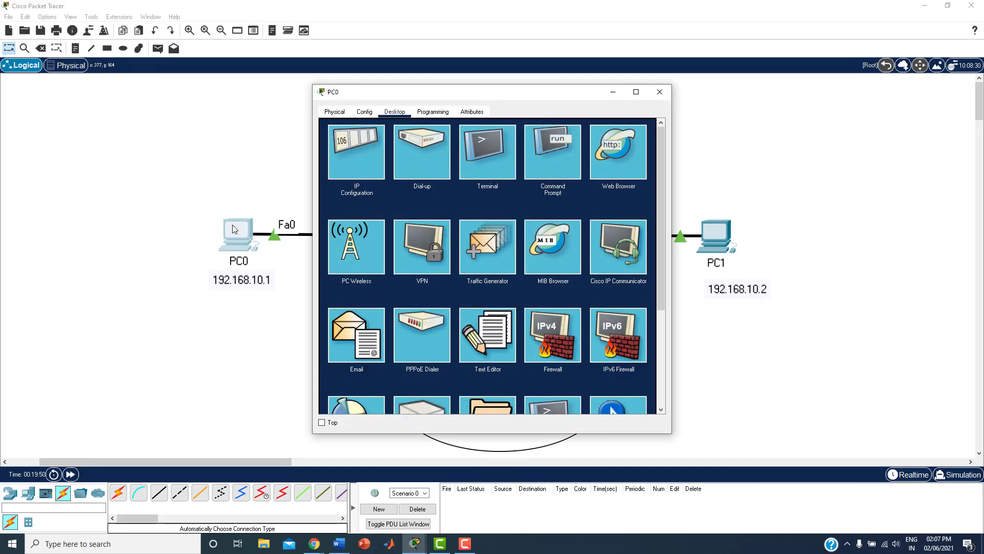
click(540, 152)
drag(515, 98, 112, 127)
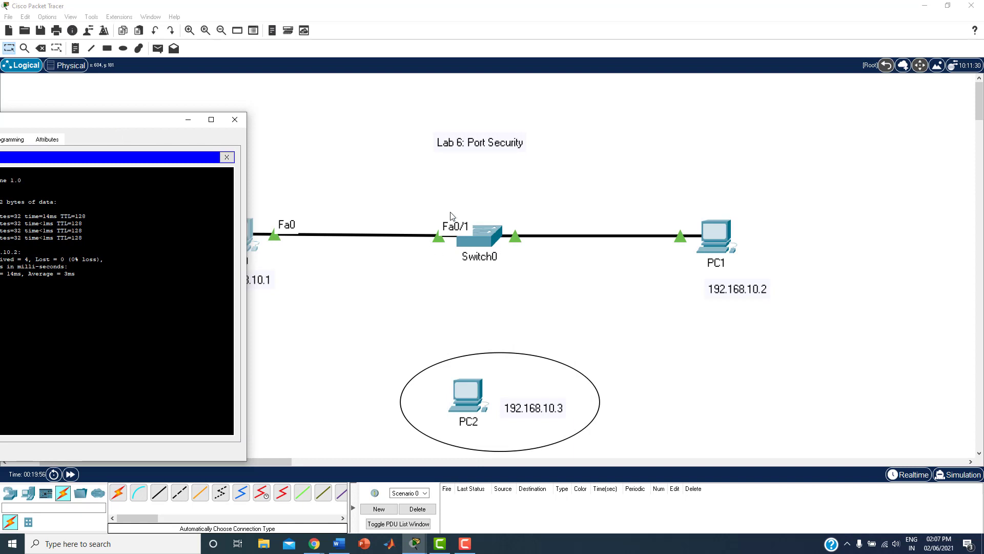
drag(108, 128, 242, 111)
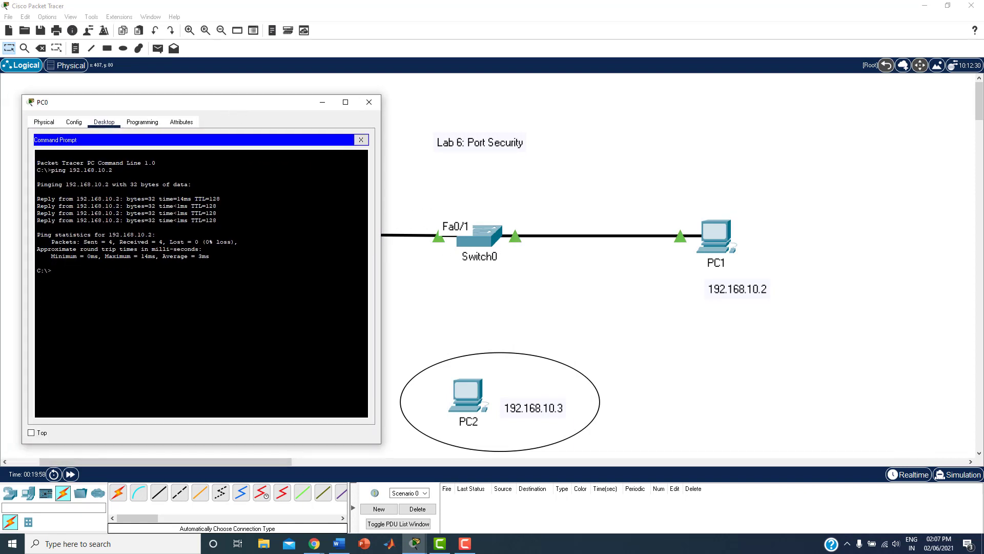
text(in)
text(g 18)
text(92)
text(.1)
text(68.10.2)
key(Return)
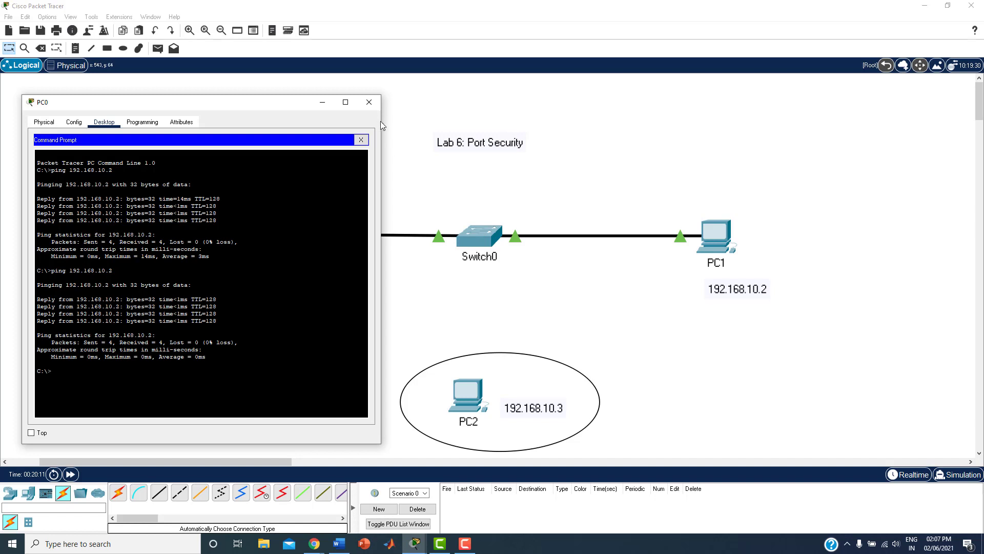
click(369, 101)
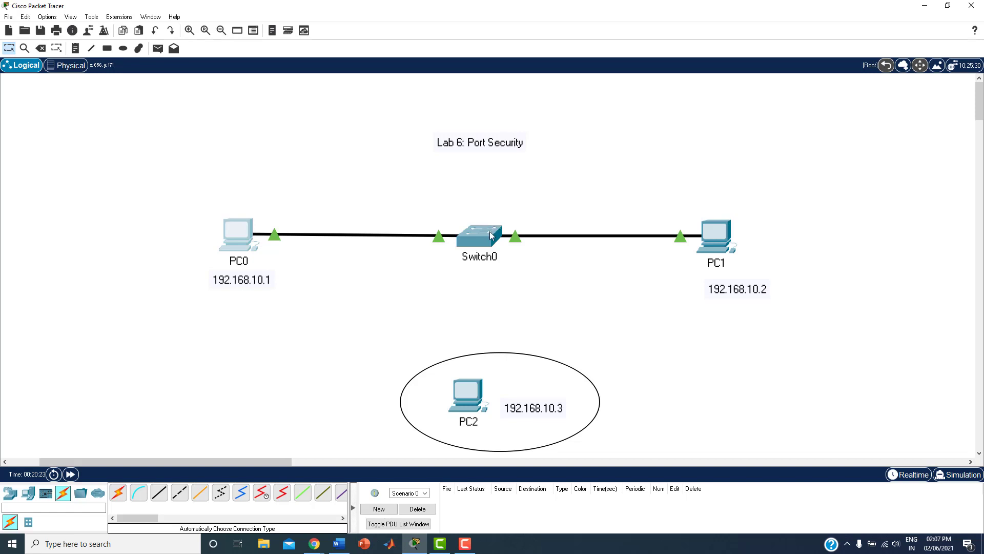
Return to Switch0's CLI and leave interface and global configuration modes for privileged EXEC mode with two exit commands
click(495, 225)
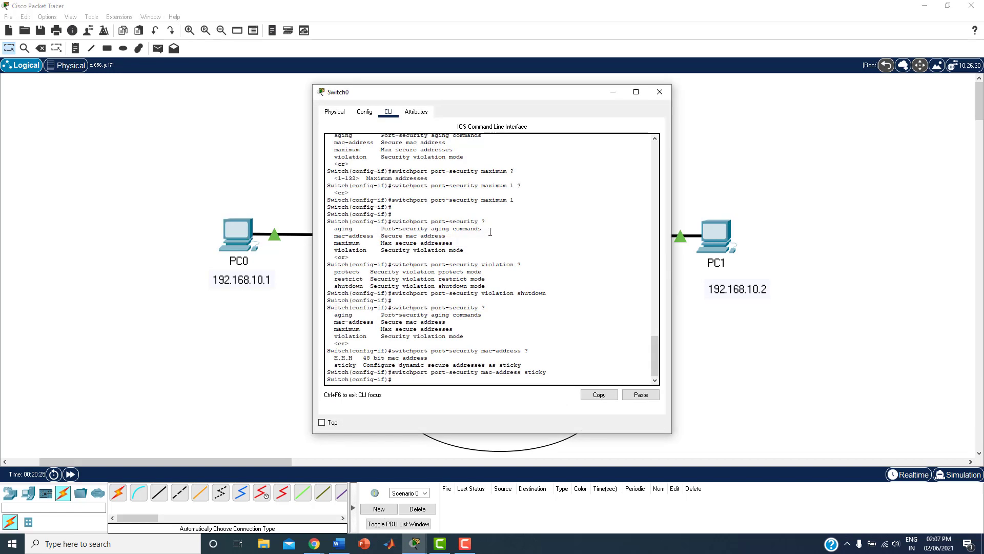
key(Return)
key(Return)
key(Return)
key(Return)
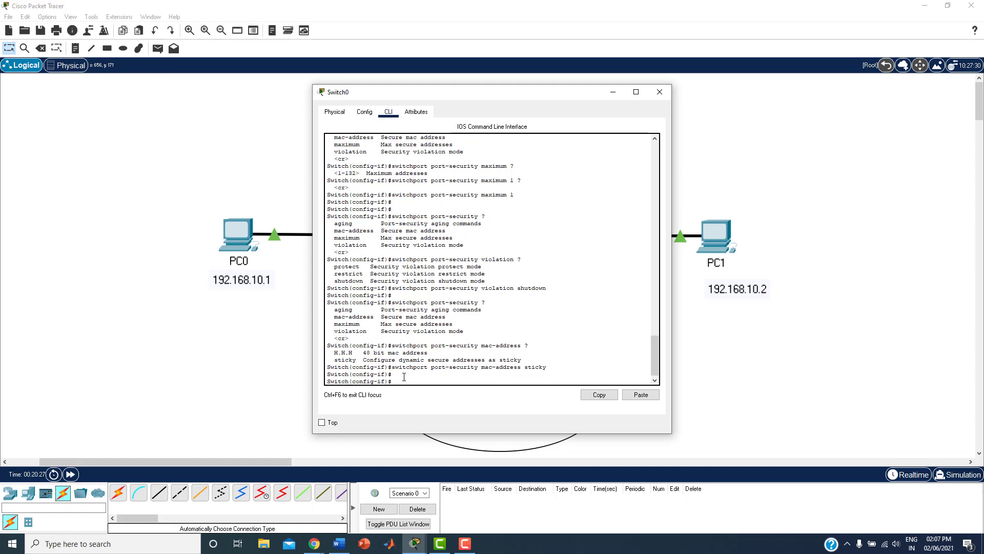
text(exit)
key(Return)
key(Return)
key(Return)
key(Return)
key(Return)
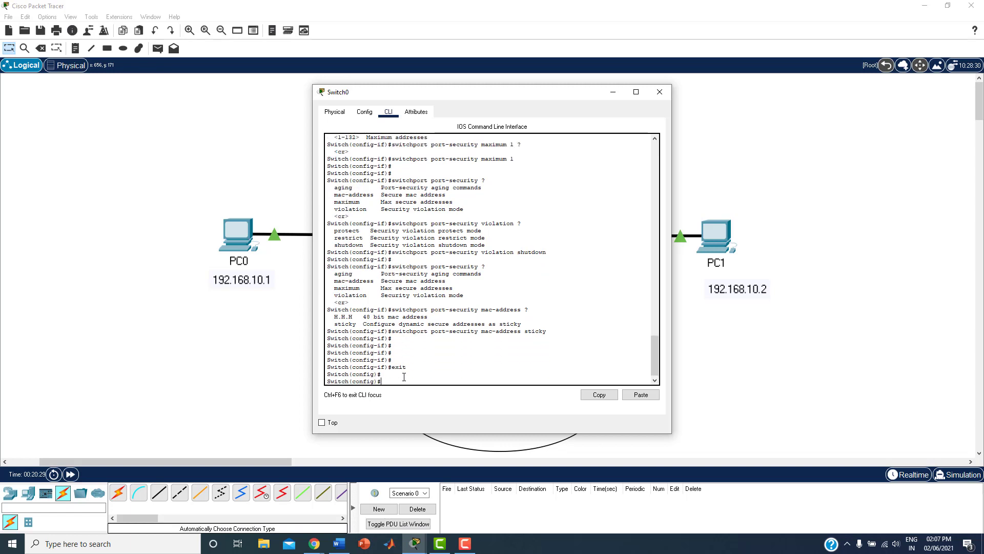
text(exit)
key(Return)
key(Return)
key(Return)
key(Return)
key(Return)
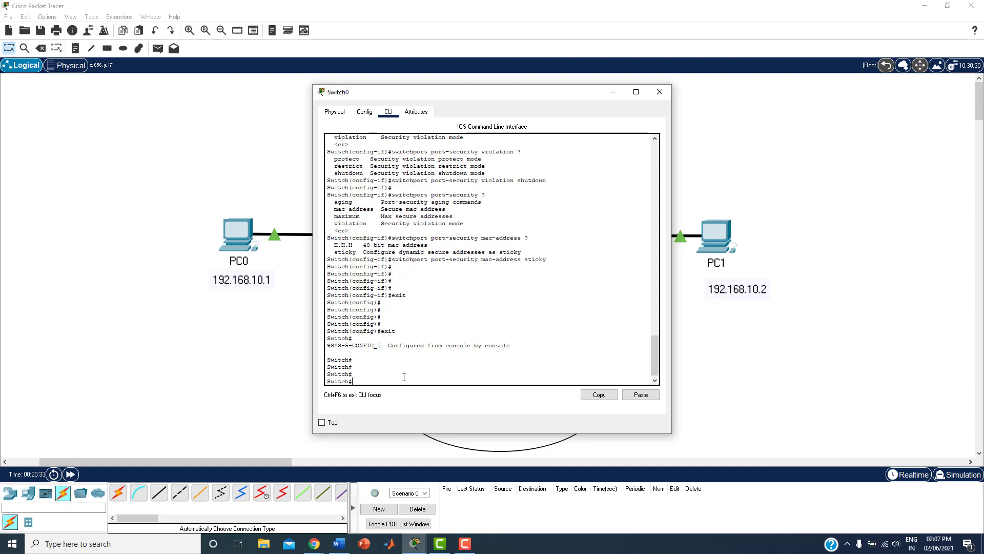
List the switch's learned addresses with show mac-address-table and examine the MAC address, type and port of the Fa0/1 entry
text(show mac-addre)
text(ss-table)
key(Return)
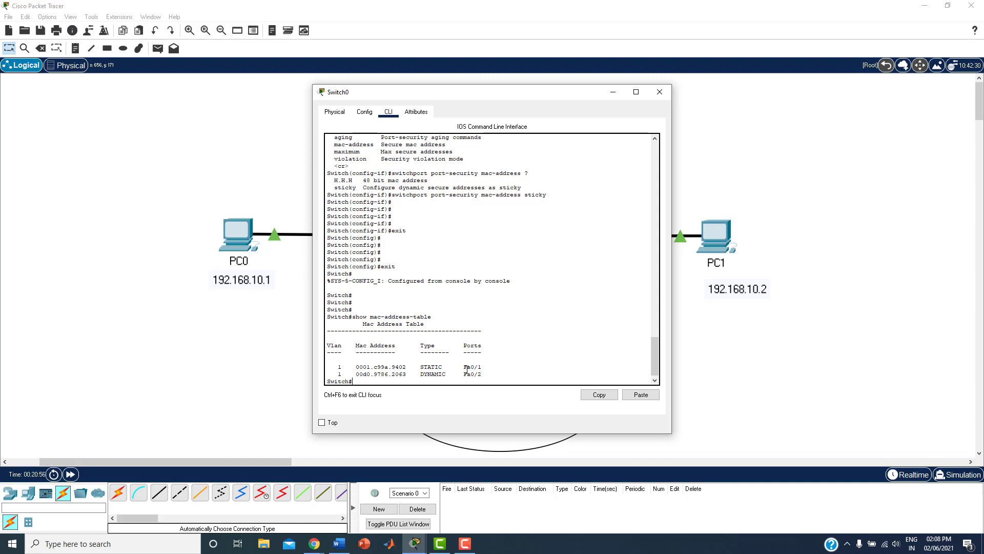
drag(464, 367, 482, 367)
drag(357, 367, 407, 367)
drag(483, 91, 524, 26)
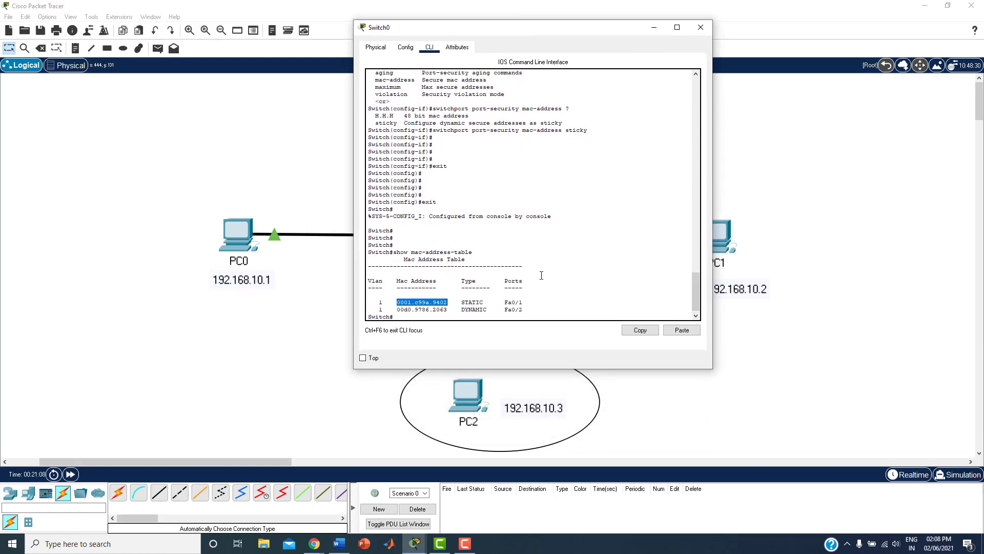
drag(459, 302, 484, 302)
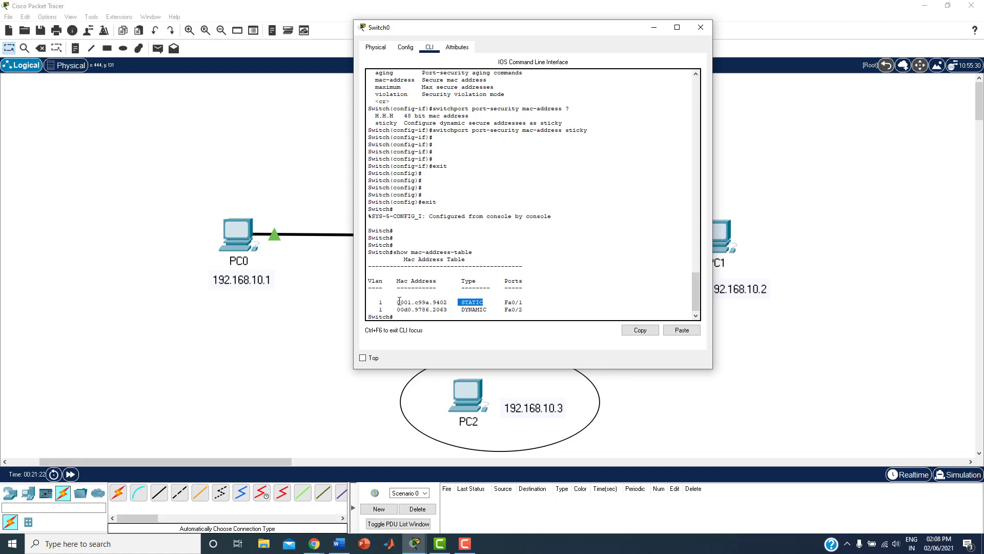
drag(399, 302, 522, 302)
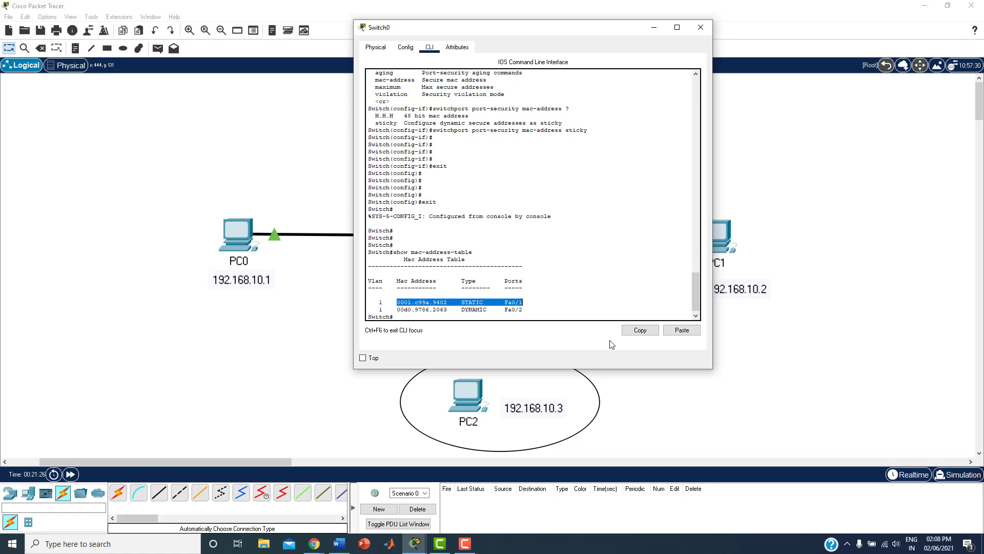
Examine the type and port of the Fa0/2 entry in the MAC address table against the link to PC1
click(496, 308)
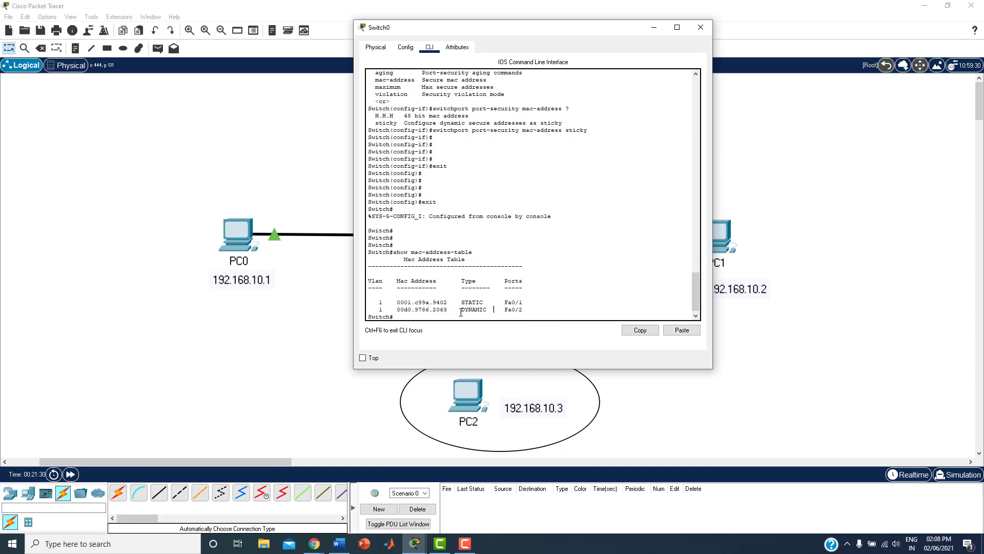
drag(501, 309, 523, 310)
drag(570, 35, 284, 70)
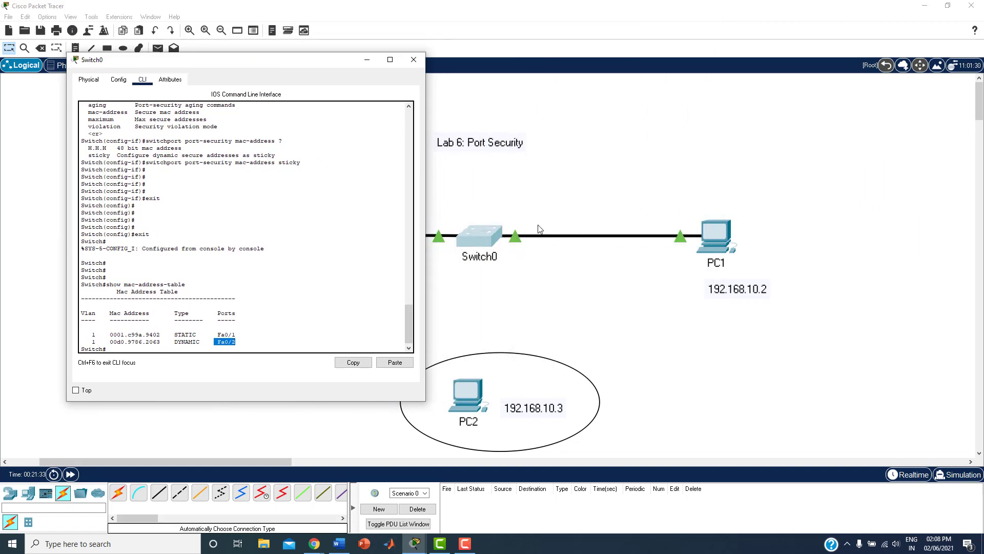
drag(178, 342, 200, 345)
drag(295, 63, 741, 87)
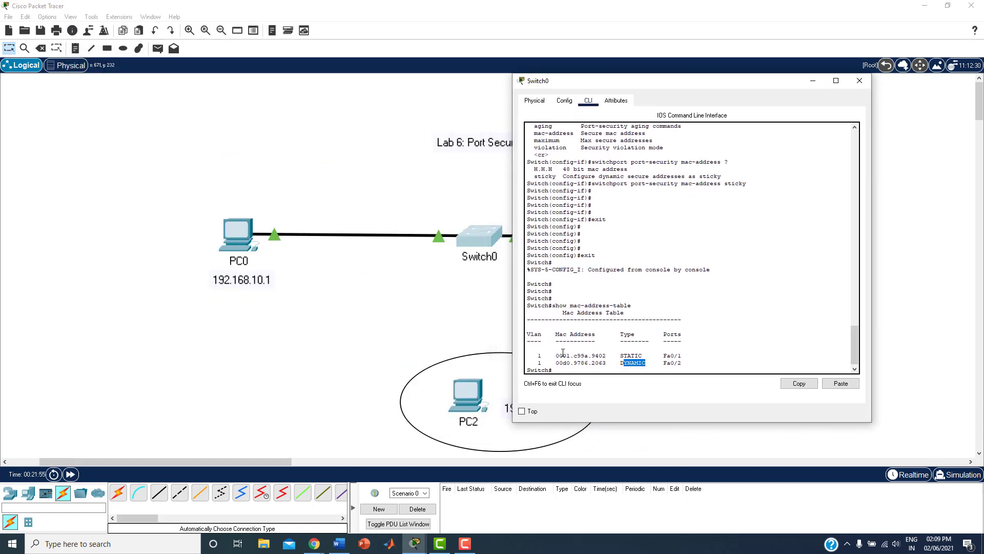
Highlight the MAC address listed for Fa0/1 and view PC0's global configuration settings
drag(555, 354, 607, 354)
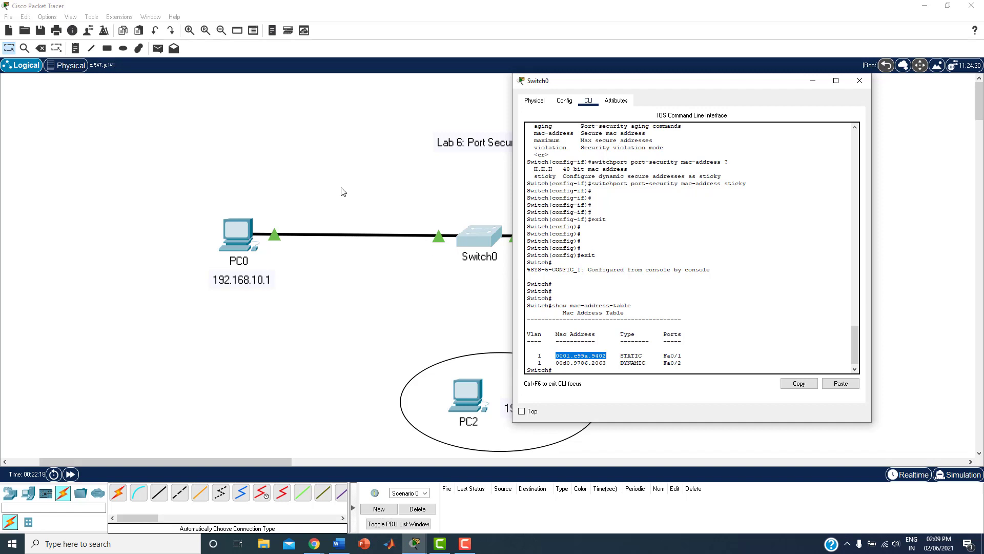
click(239, 229)
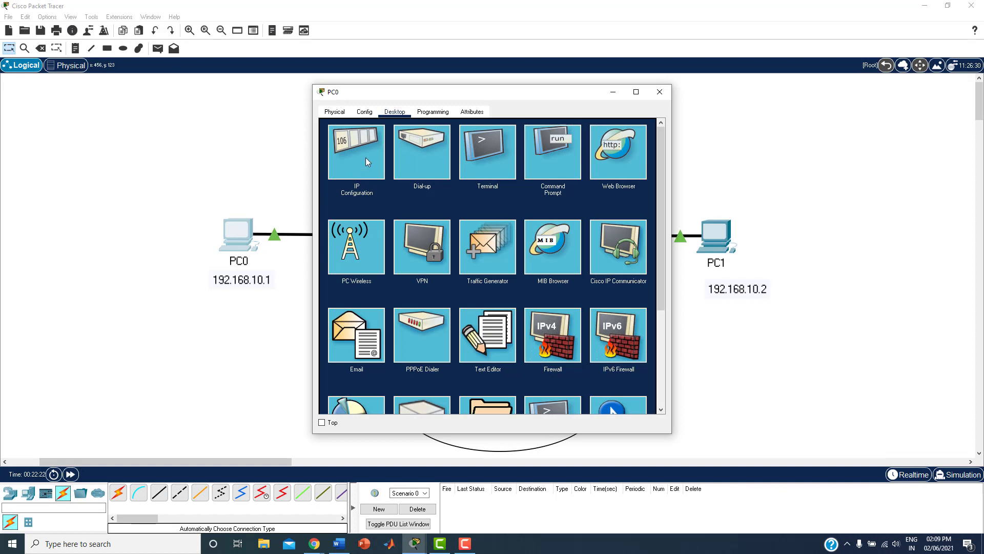
click(365, 113)
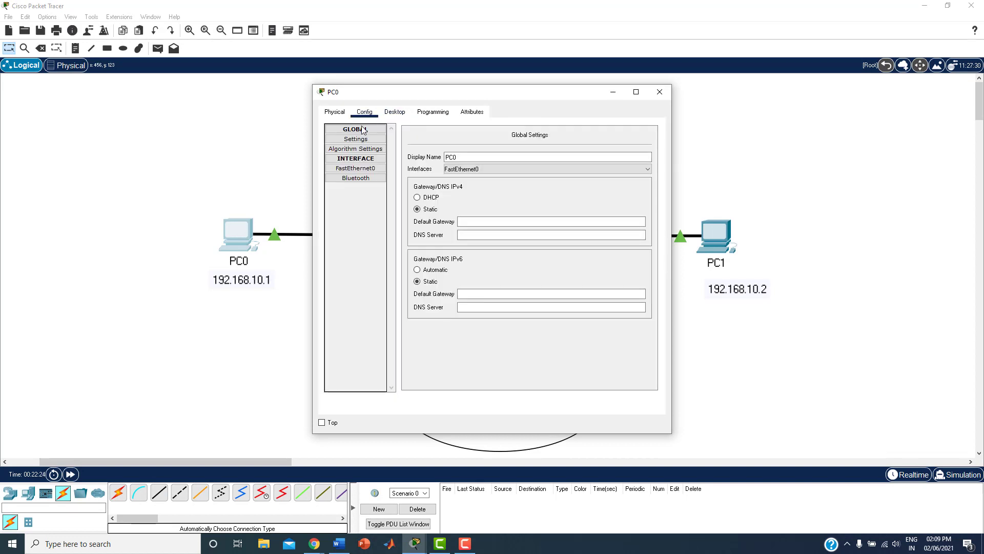
click(659, 93)
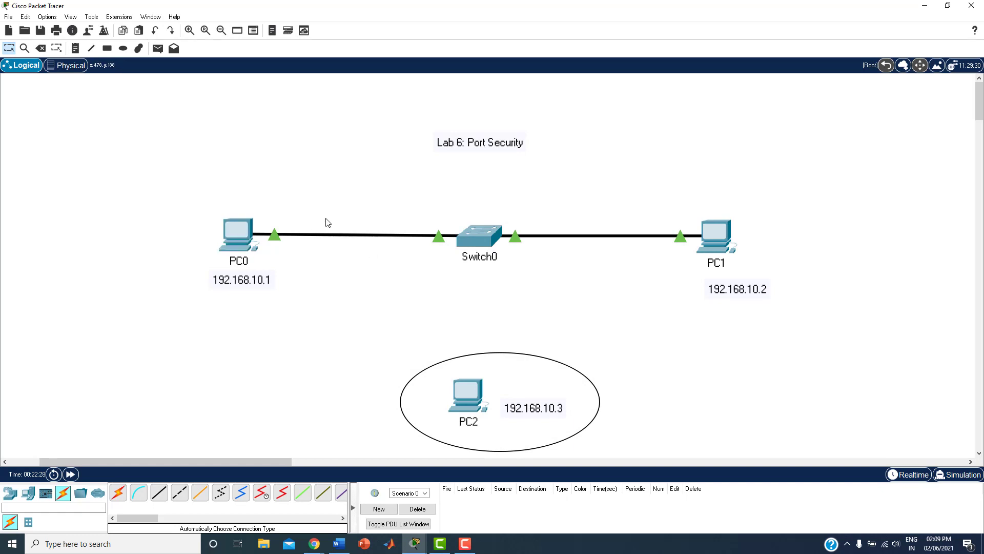
Delete the cable between PC0 and Switch0, and connect PC2 to Switch0 with an automatically chosen connection
click(40, 49)
click(359, 235)
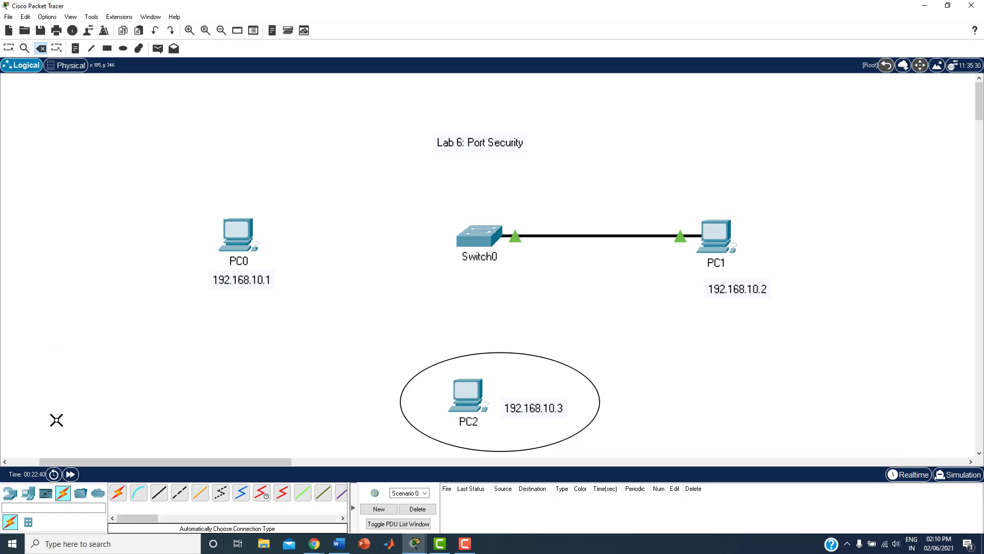
click(117, 495)
click(466, 403)
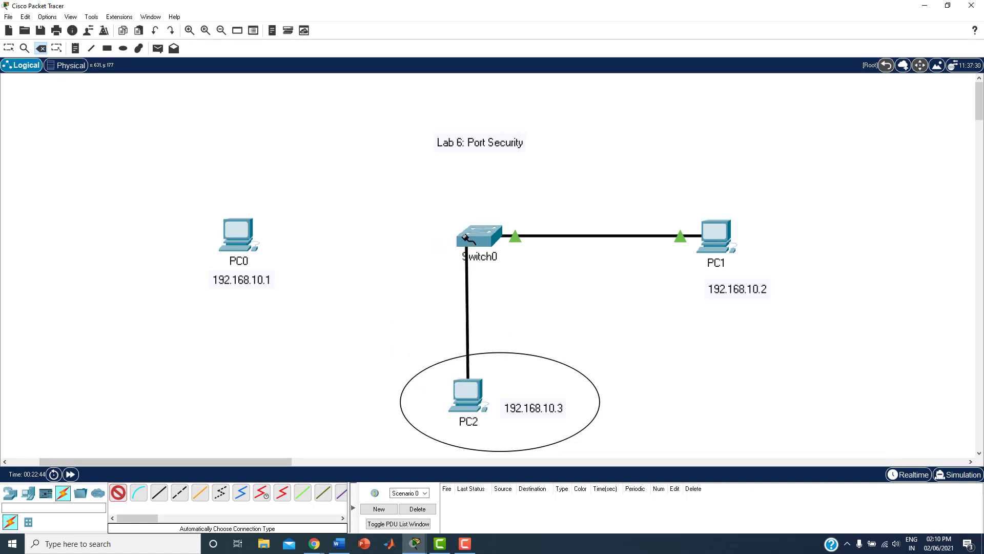
click(467, 237)
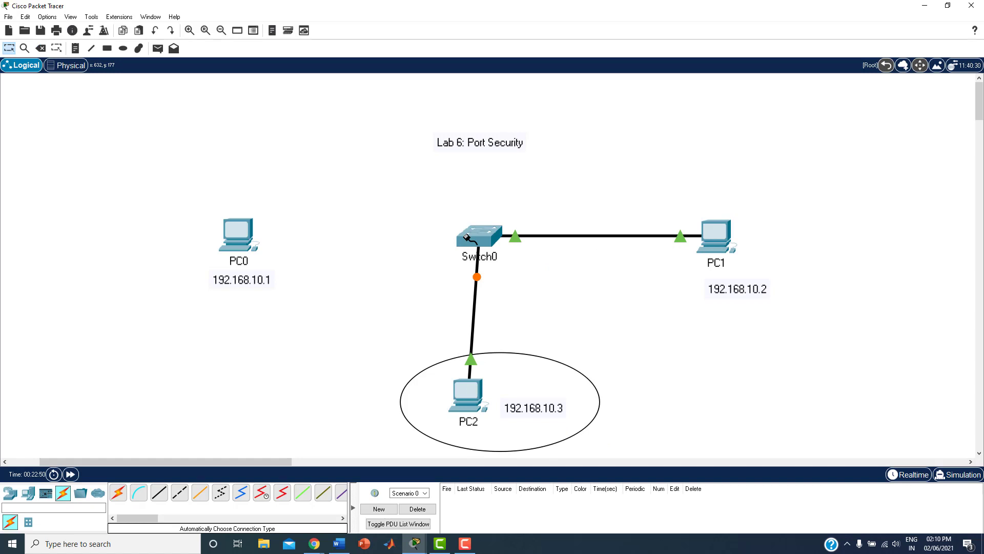
mouse_move(481, 279)
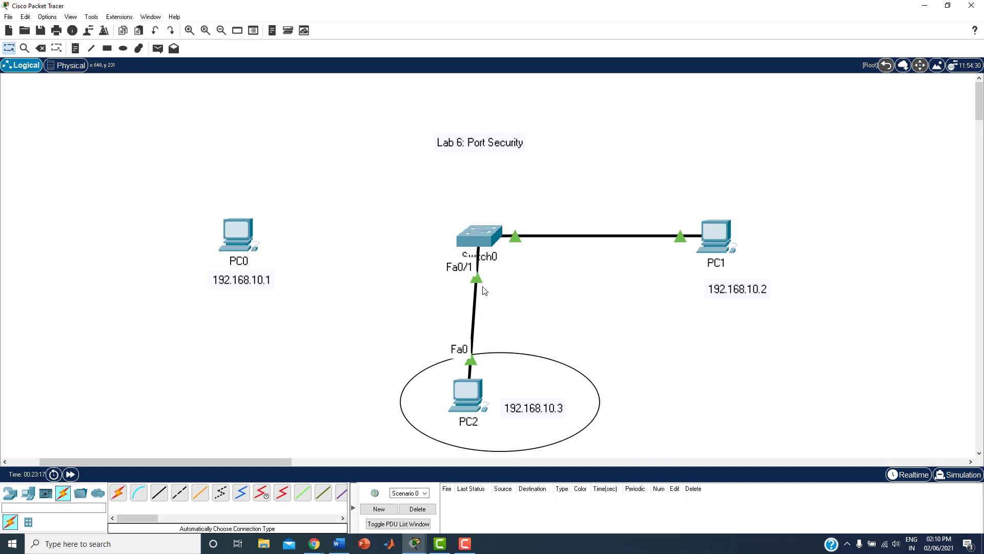
Test the port's violation response by pinging 192.168.10.2 from PC2's Command Prompt
double_click(477, 385)
drag(512, 92, 208, 100)
click(254, 161)
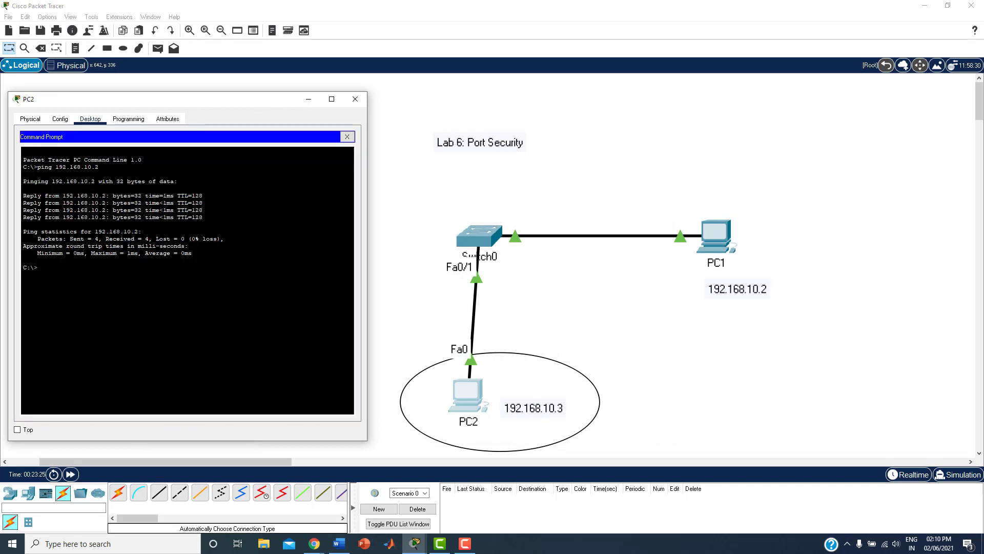
key(Up)
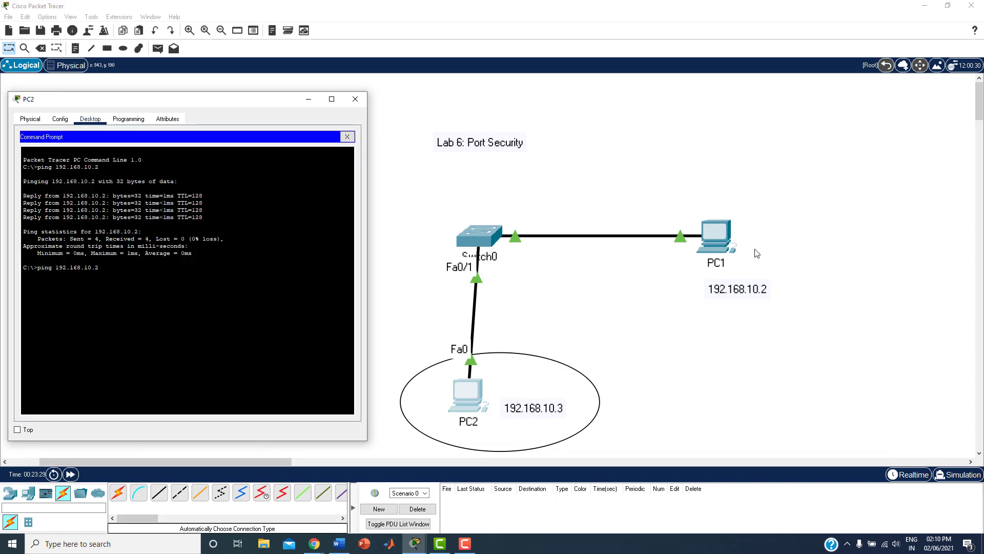
key(Return)
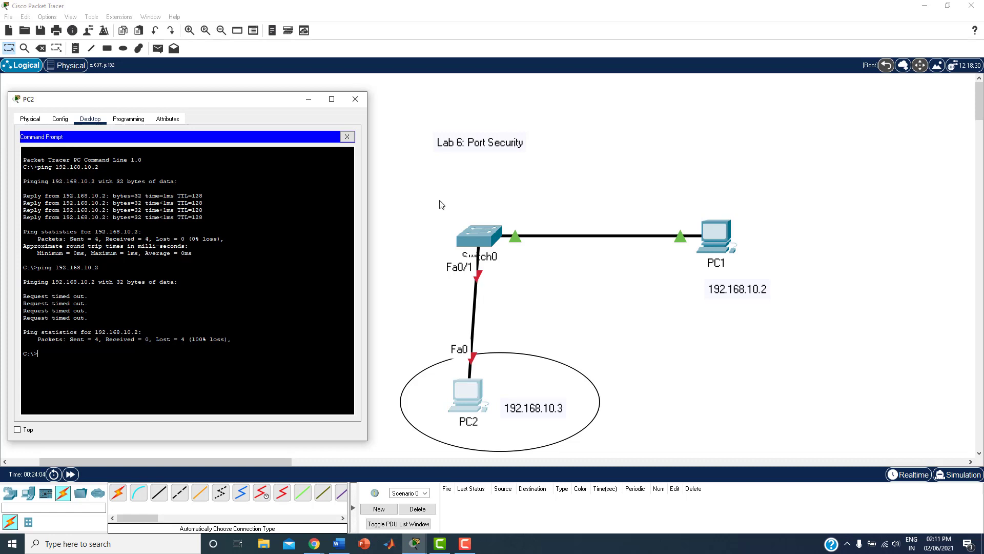
click(355, 99)
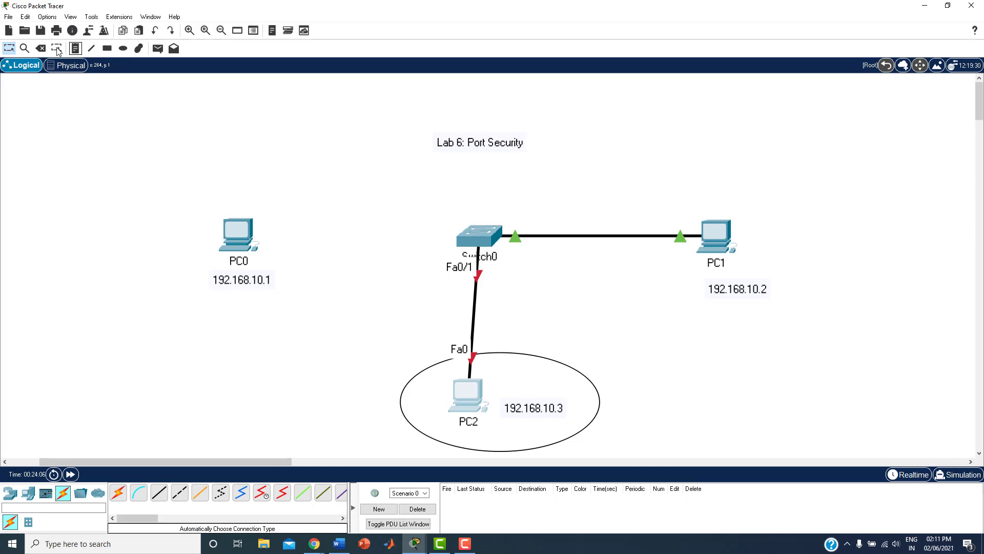
Delete the cable between PC2 and Switch0, keeping PC2 in the workspace
click(40, 48)
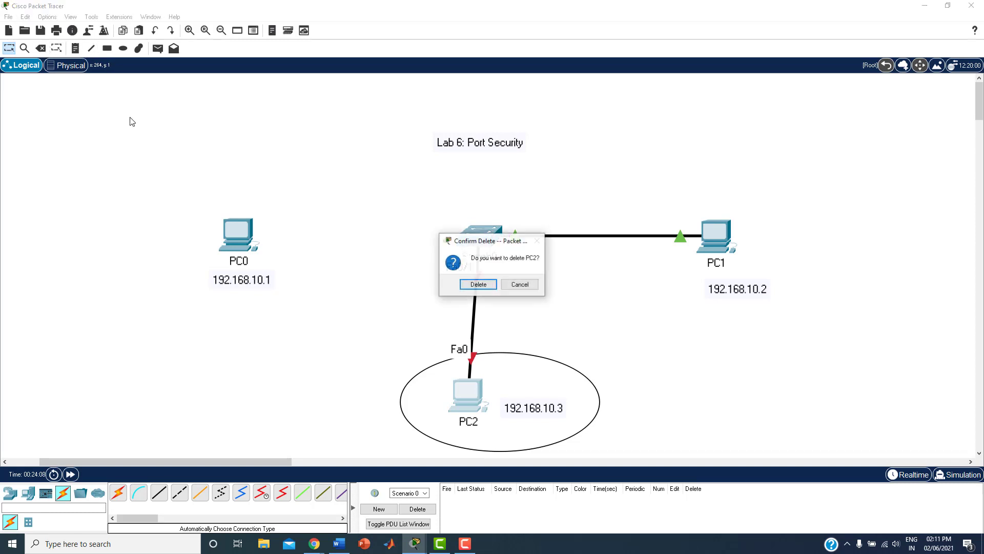
click(525, 288)
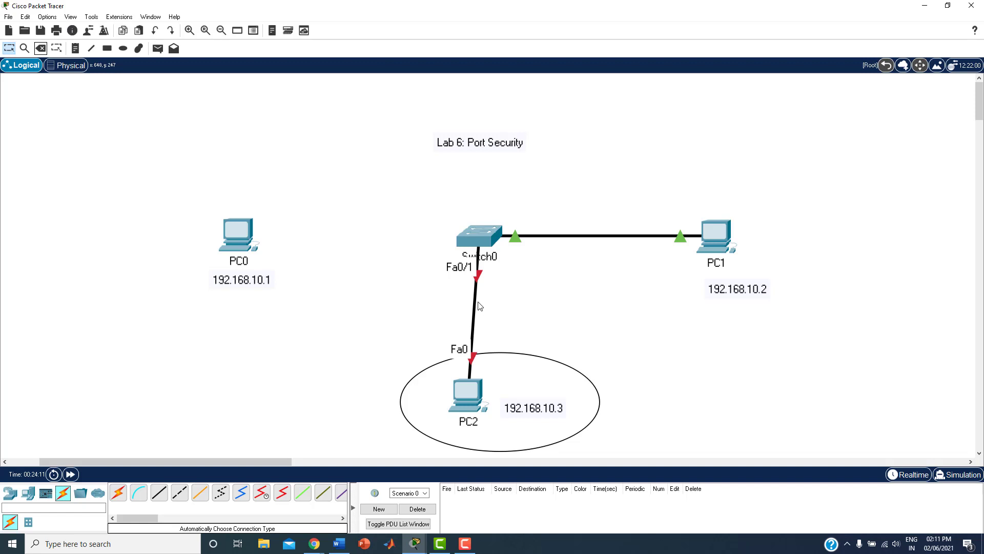
click(40, 48)
click(471, 327)
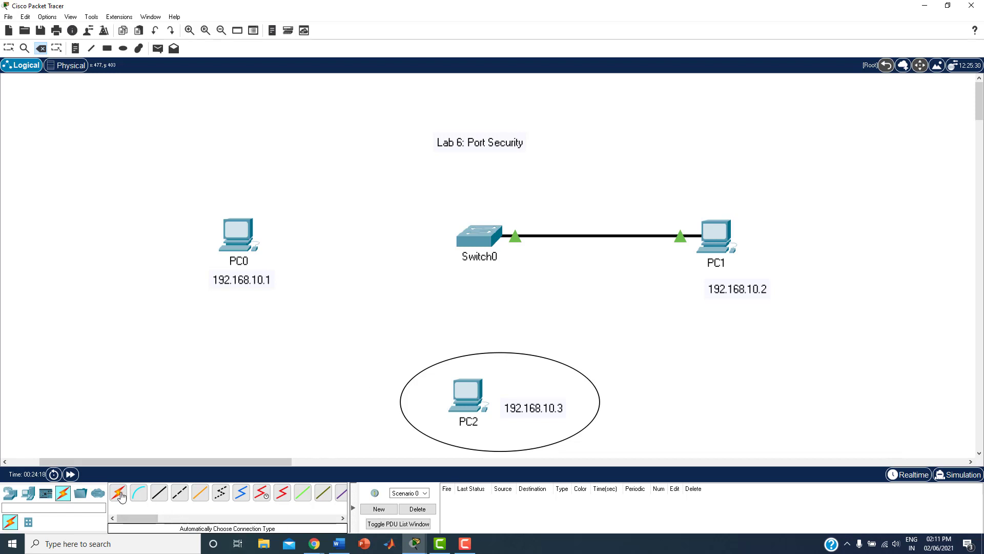
Reconnect PC0 to Switch0 with an automatically chosen connection
click(121, 495)
click(239, 237)
click(489, 236)
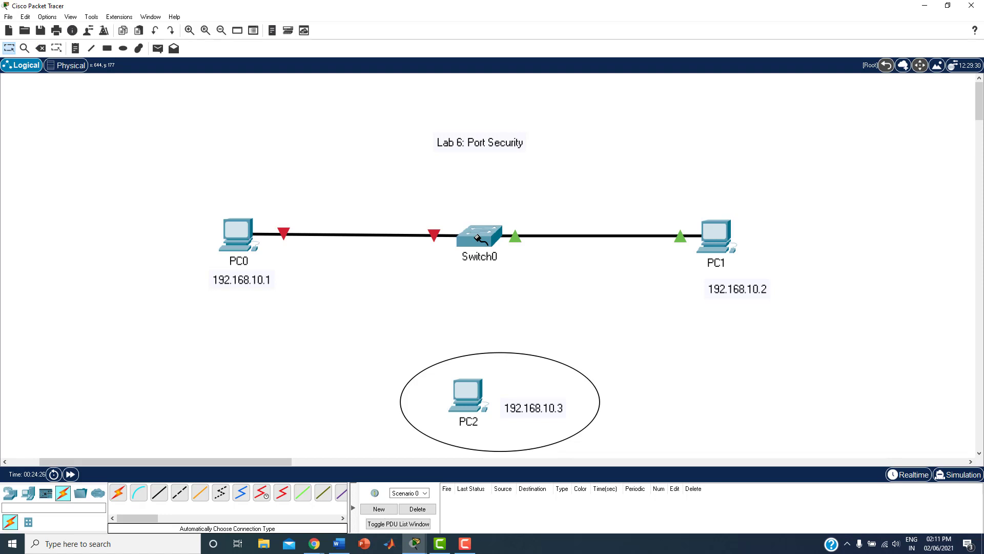
Open Switch0, enter interface configuration for FastEthernet0/1 through its interface settings, and return to the command line
mouse_move(434, 230)
click(489, 236)
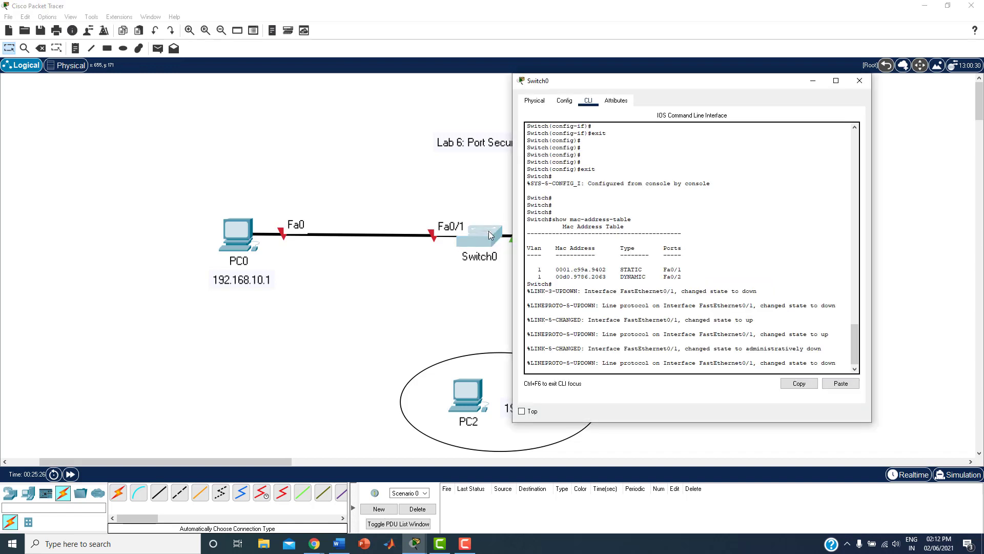
key(Return)
key(Return)
key(Return)
key(Return)
key(Return)
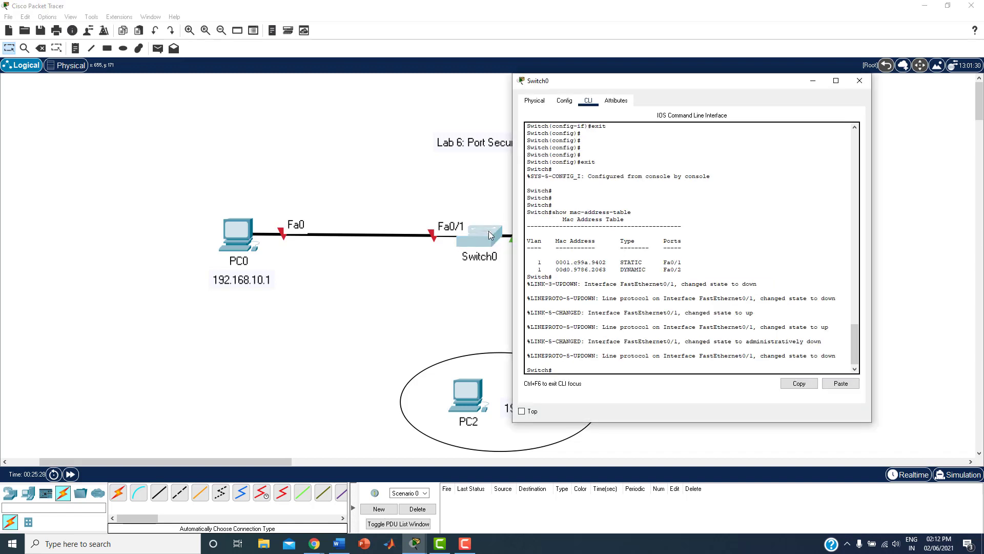
click(564, 101)
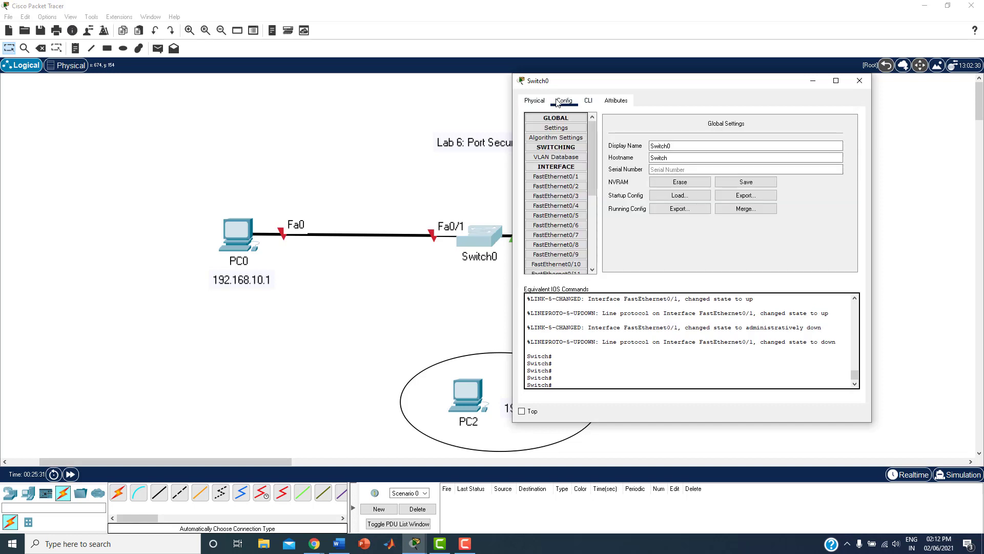
click(555, 176)
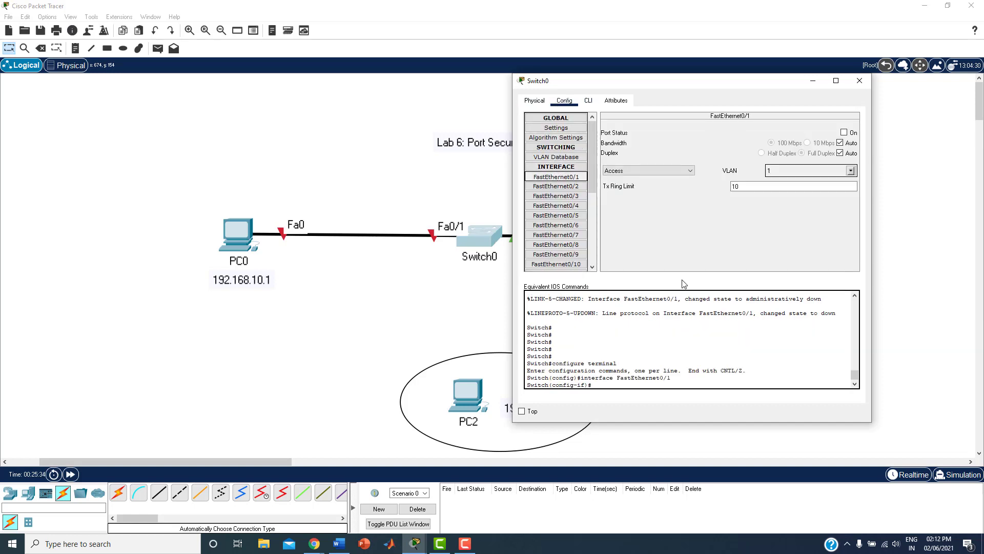
click(586, 101)
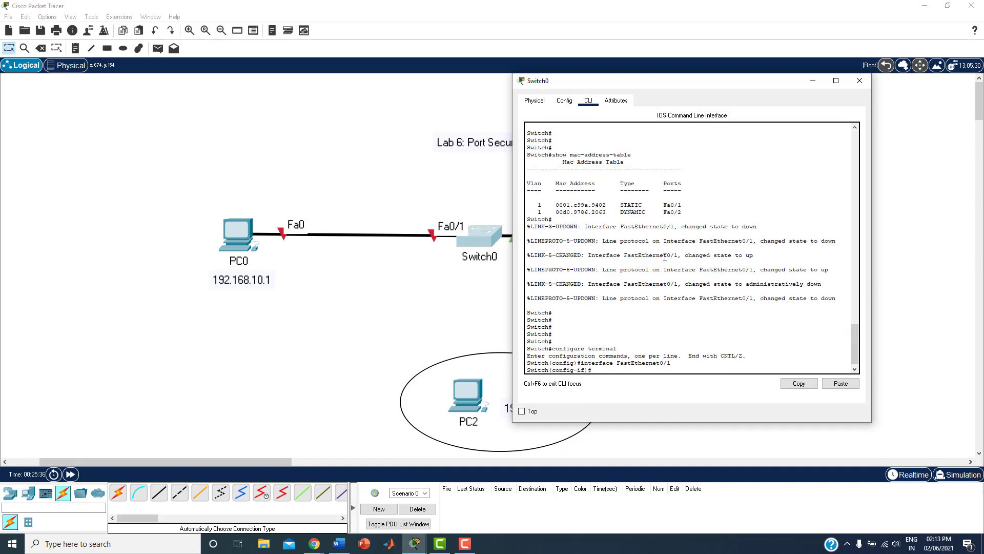
Try to bring the secured FastEthernet0/1 interface back up with the no shutdown command
key(Return)
key(Return)
key(Return)
key(Return)
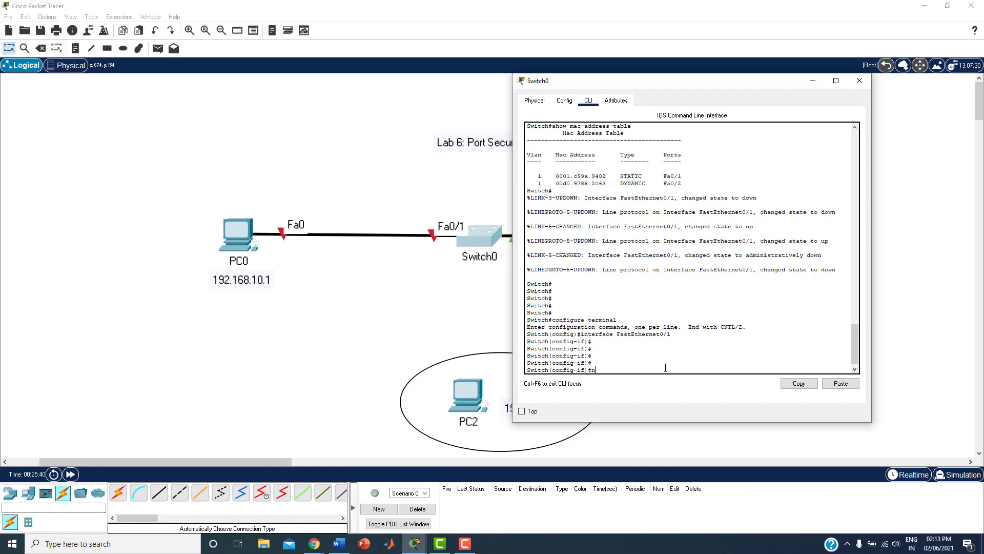
text(no shutdown)
key(Return)
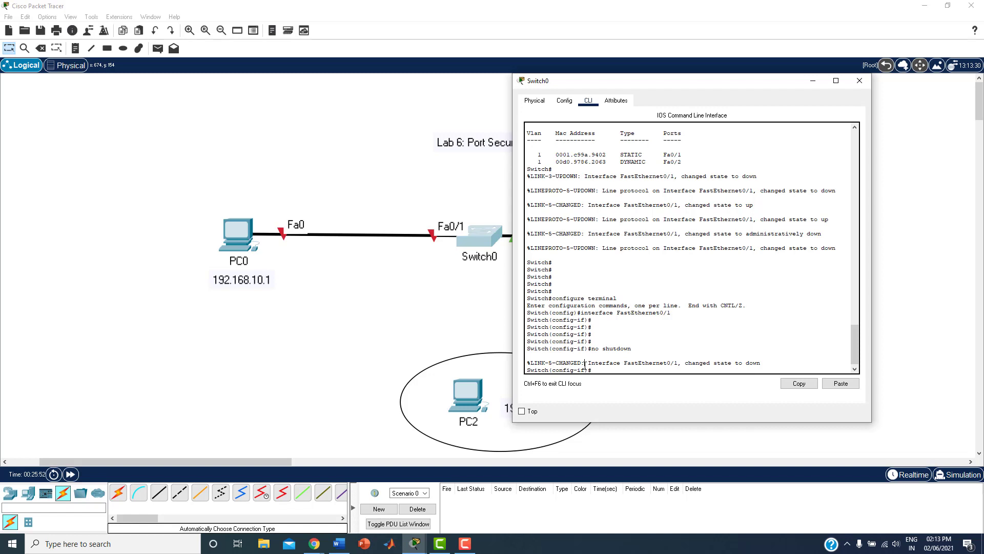
Administratively shut down FastEthernet0/1 on Switch0 with the shut command
drag(666, 364, 610, 378)
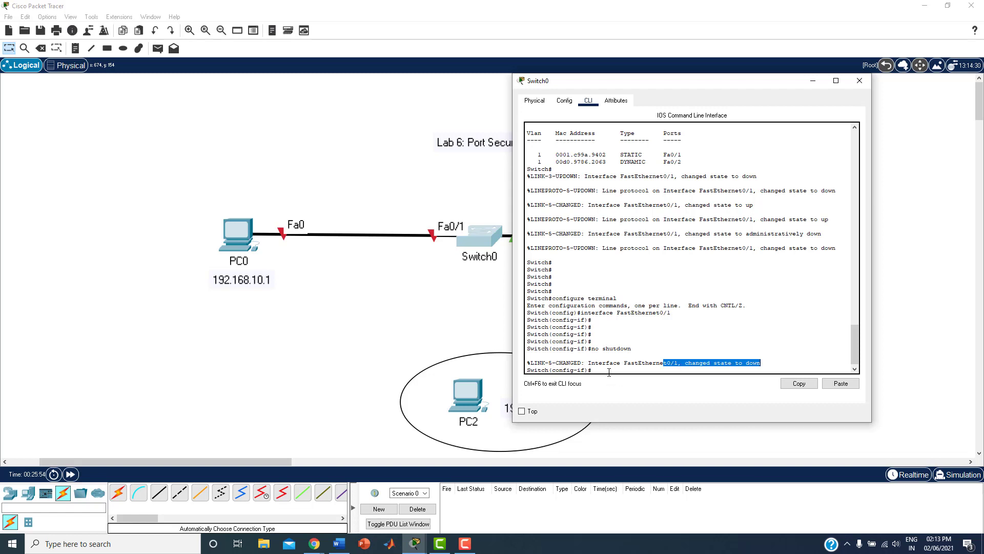
click(609, 372)
key(Return)
key(Return)
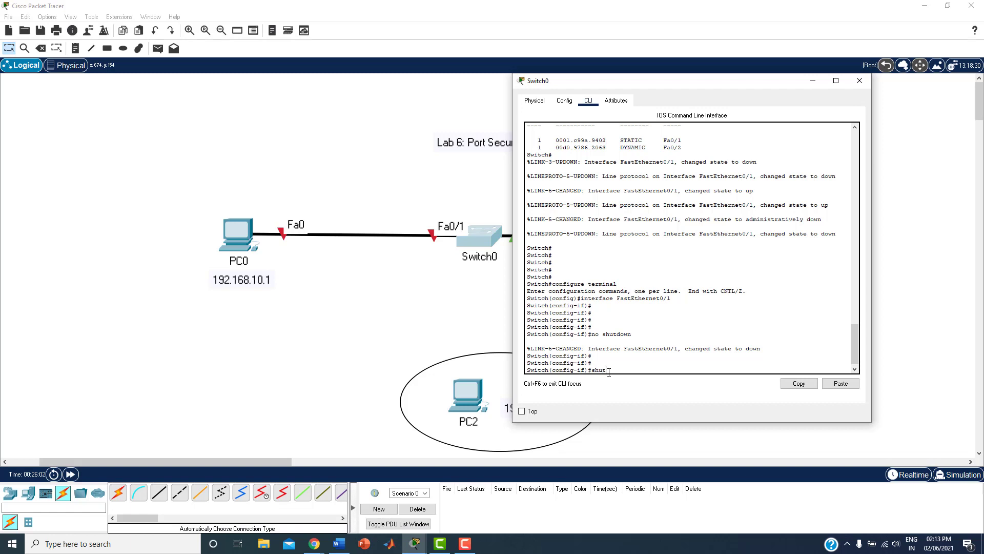
text(shut)
key(Return)
key(Return)
key(Return)
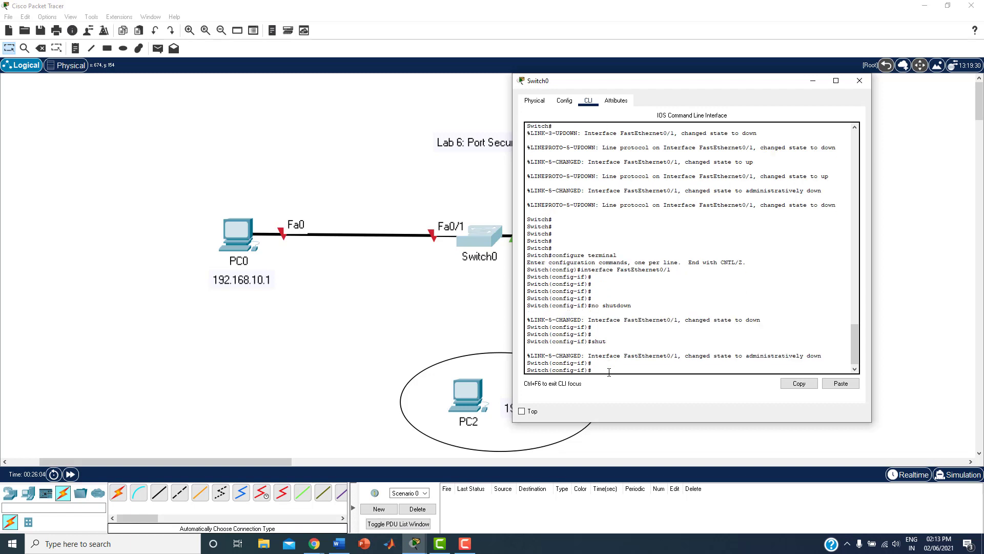
Re-enable FastEthernet0/1 with the no shut command, close Switch0's window and check the switch's port link states
text(no sh)
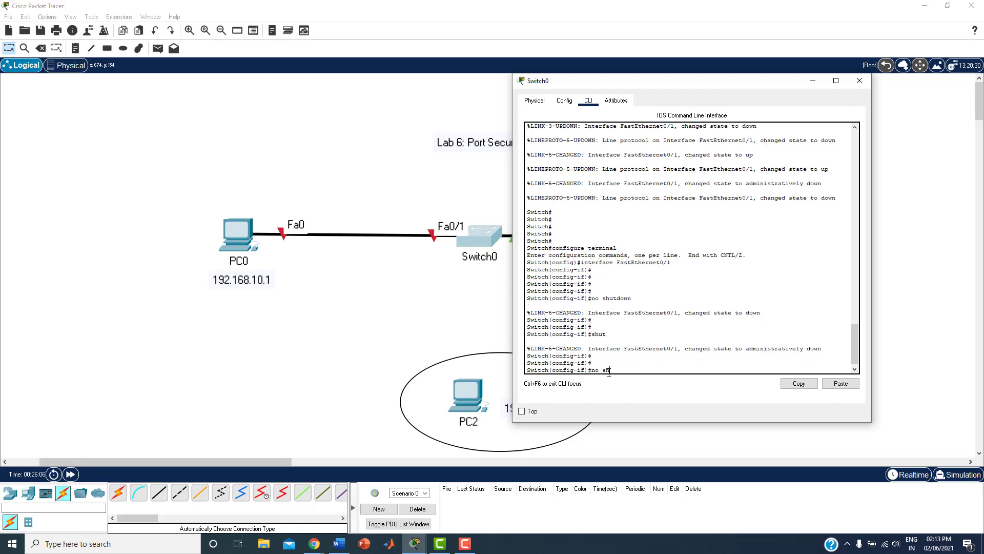
text(ut)
key(Return)
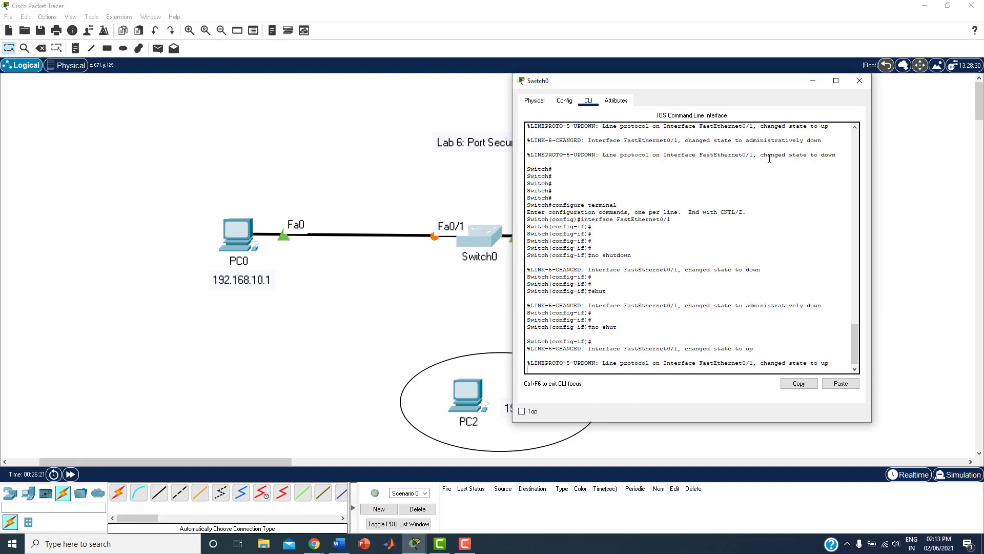
click(869, 81)
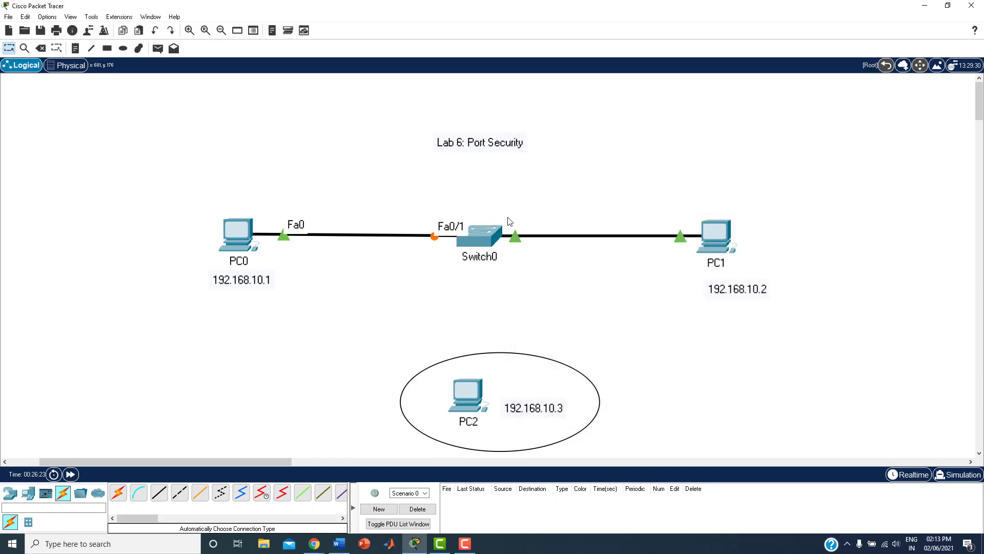
mouse_move(465, 235)
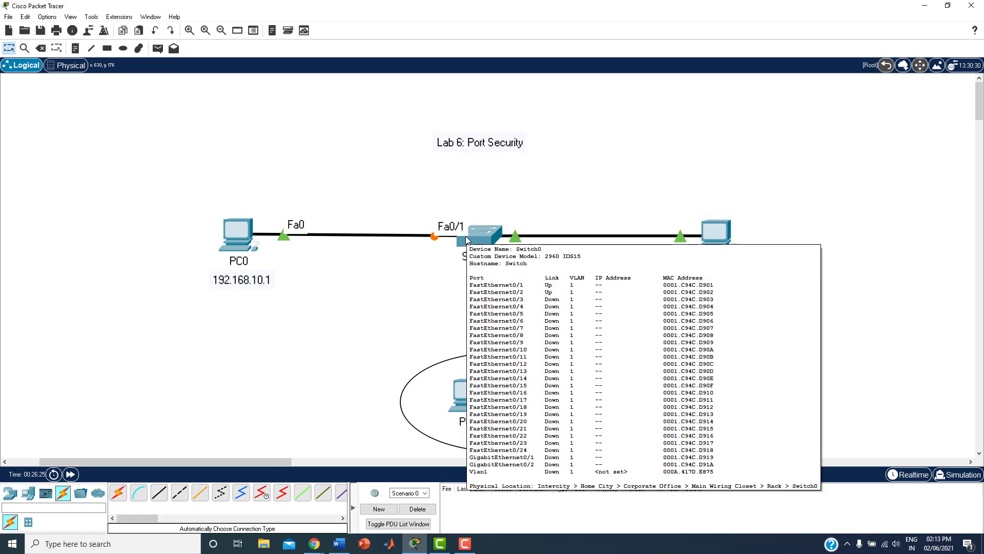